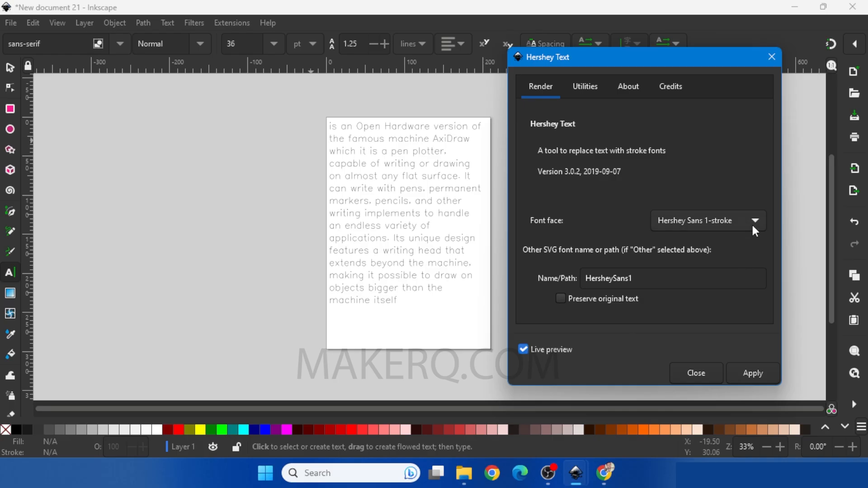
# Step: Convert the text to stroke lettering with the Hershey Script 1-stroke font face and close the Hershey Text dialog
pyautogui.click(752, 226)
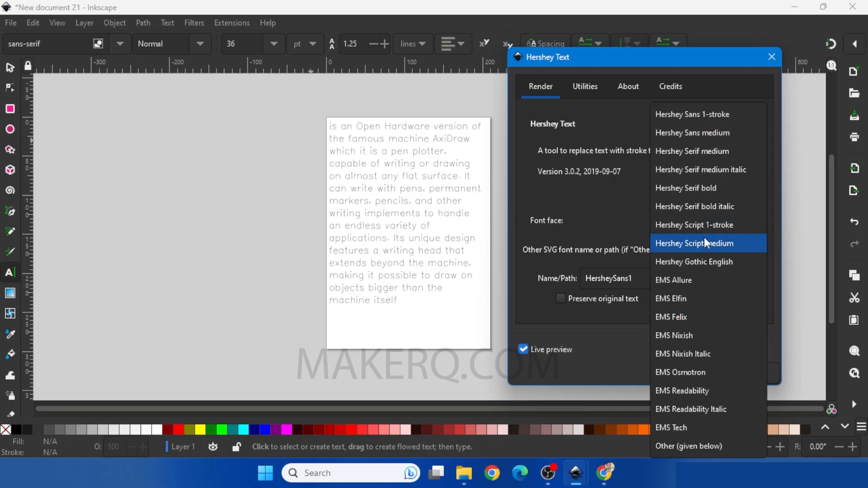
pyautogui.click(700, 225)
pyautogui.click(752, 373)
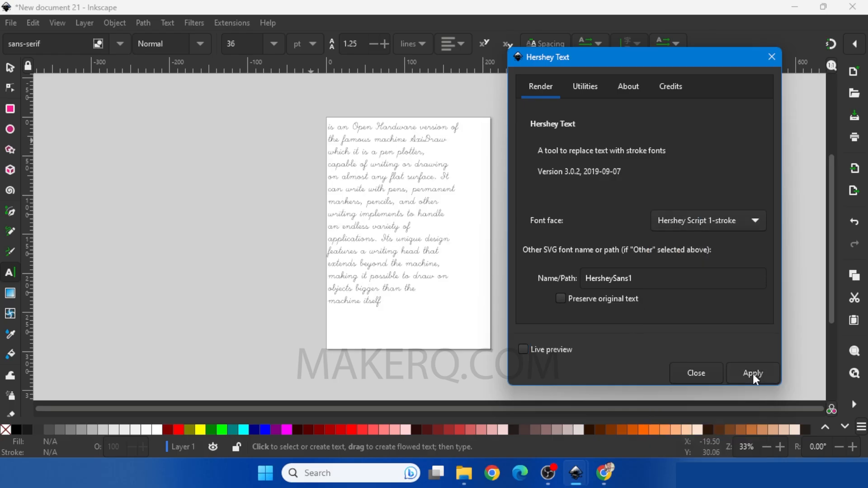
pyautogui.click(702, 373)
# Step: Move the converted text block inward from the page's upper-left corner and open the AxiDraw Control extension
pyautogui.click(10, 68)
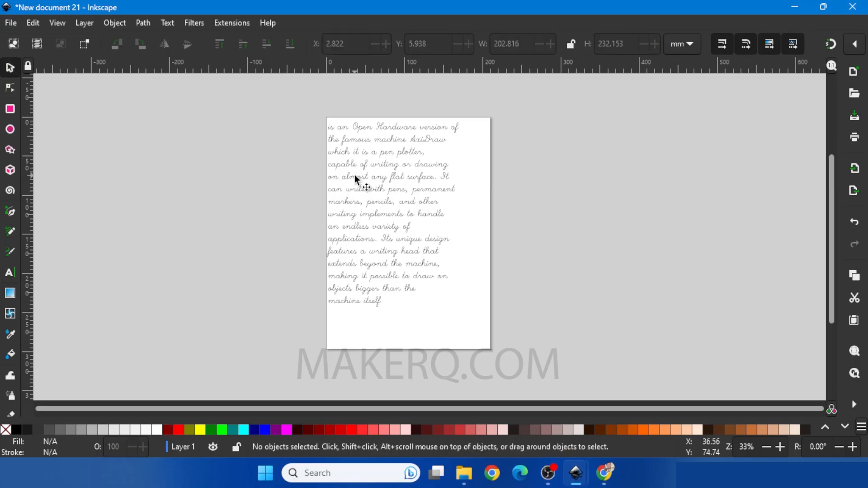
pyautogui.moveTo(354, 175); pyautogui.dragTo(376, 187)
pyautogui.click(231, 23)
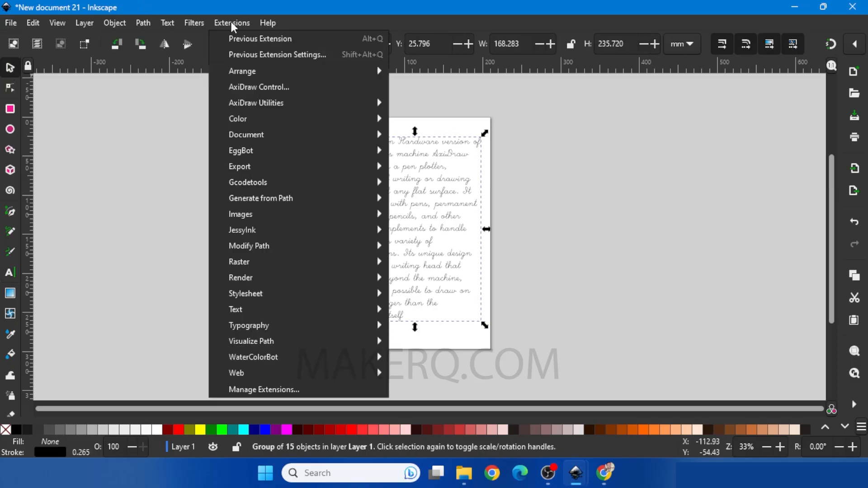
pyautogui.click(269, 86)
pyautogui.click(341, 330)
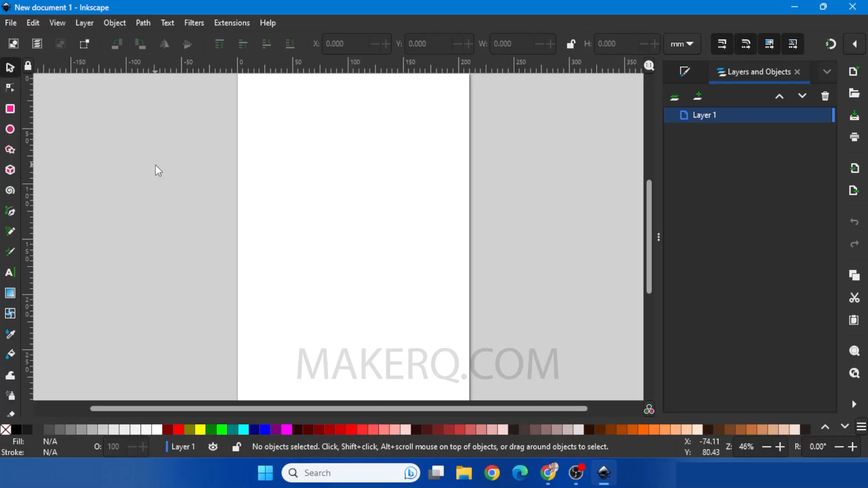
# Step: Draw a border rectangle of about 183 × 259 mm inside the blank page's margins
pyautogui.scroll(-1, 172, 176)
pyautogui.click(9, 110)
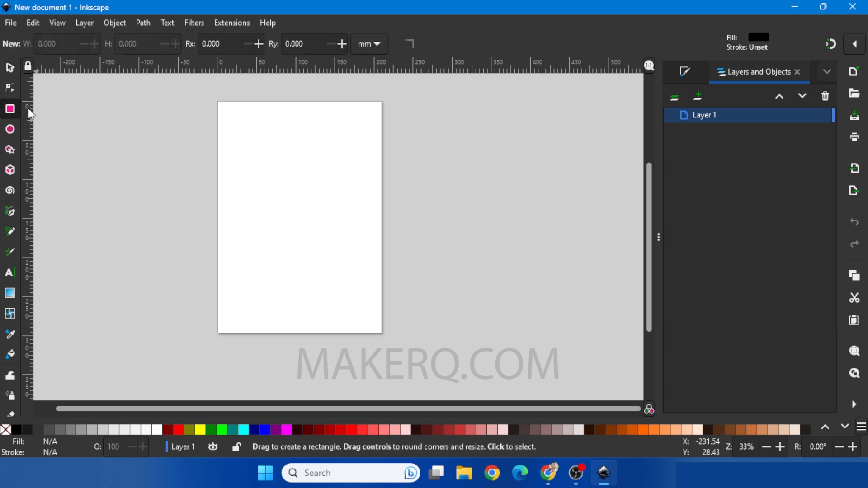
pyautogui.moveTo(229, 115); pyautogui.dragTo(371, 316)
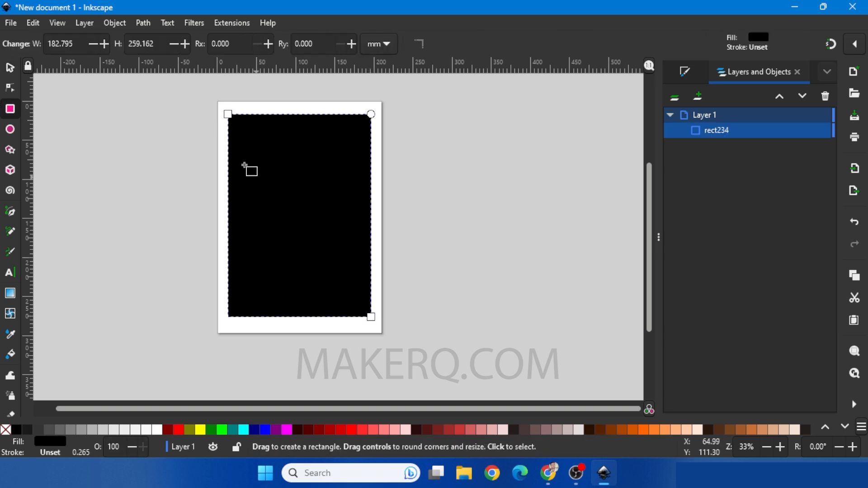
# Step: Remove the rectangle's fill and give it a flat black stroke
pyautogui.press('s')
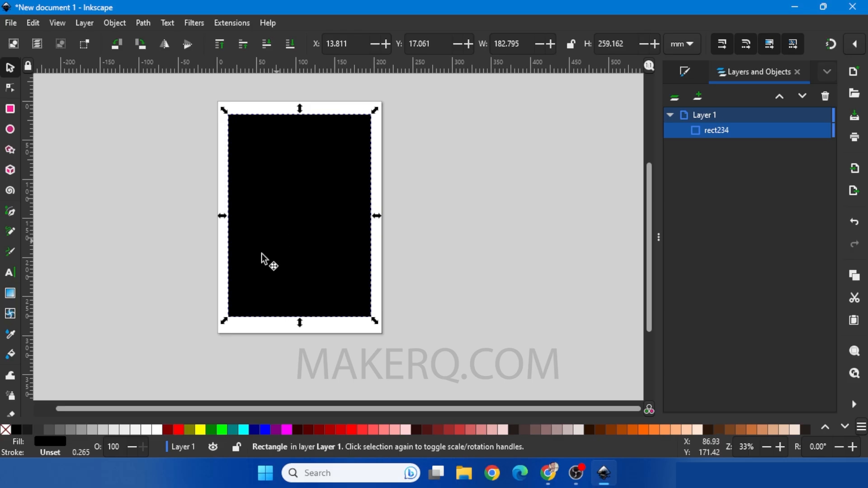
pyautogui.click(51, 441)
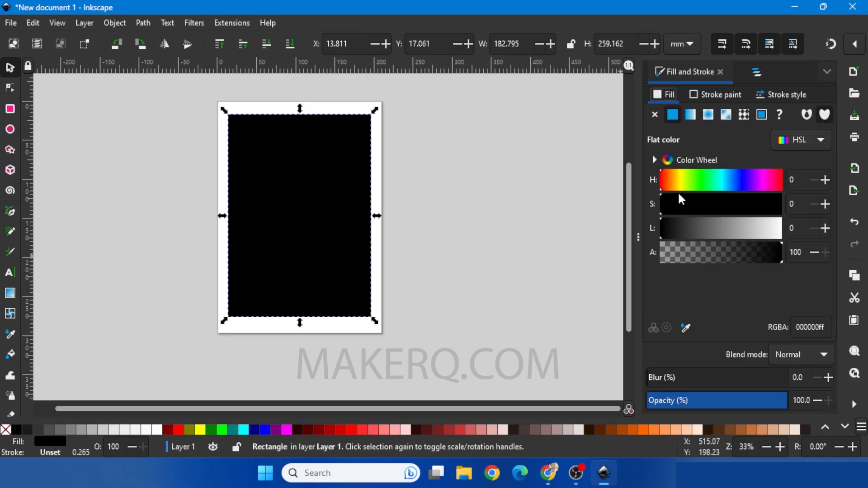
pyautogui.click(654, 115)
pyautogui.click(703, 92)
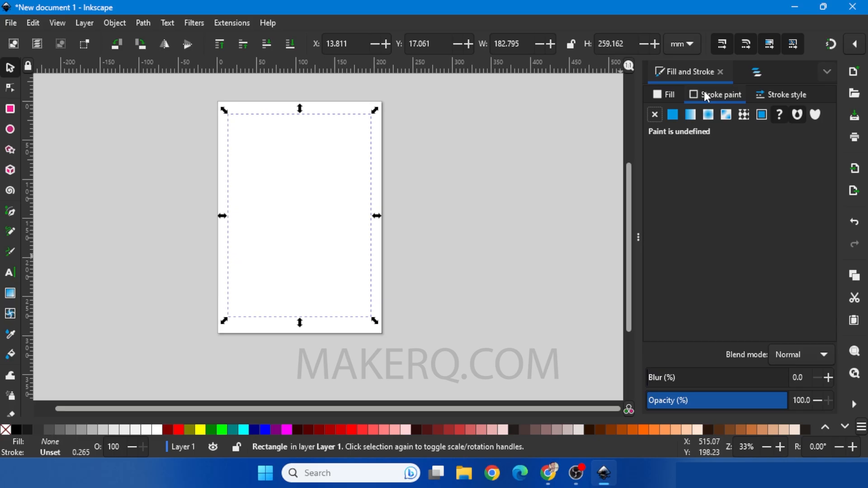
pyautogui.click(671, 115)
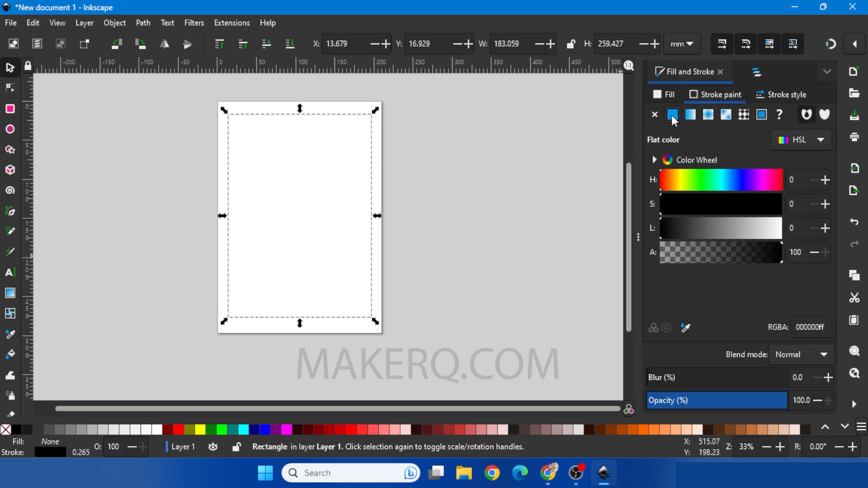
pyautogui.click(120, 113)
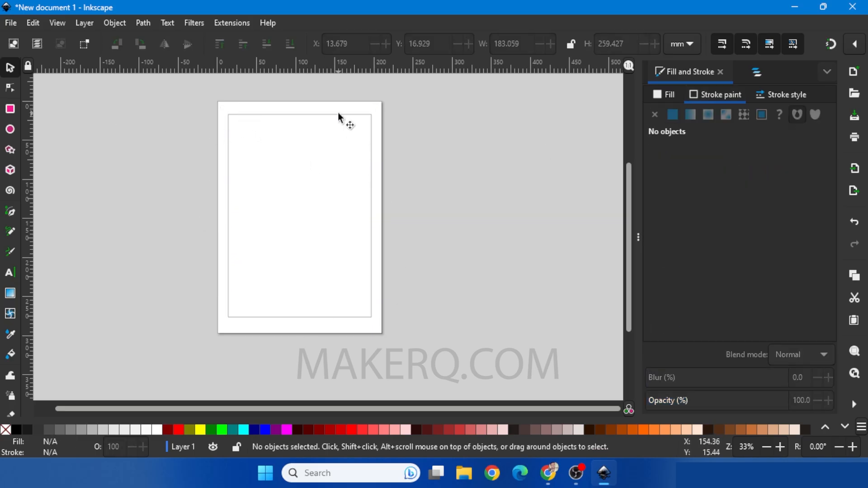
# Step: Draw a horizontal straight line about 183 mm long across the border, about 34 mm below the page's upper edge
pyautogui.click(11, 211)
pyautogui.keyDown('ctrl'); pyautogui.scroll(2, 271, 140); pyautogui.keyUp('ctrl')
pyautogui.click(152, 181)
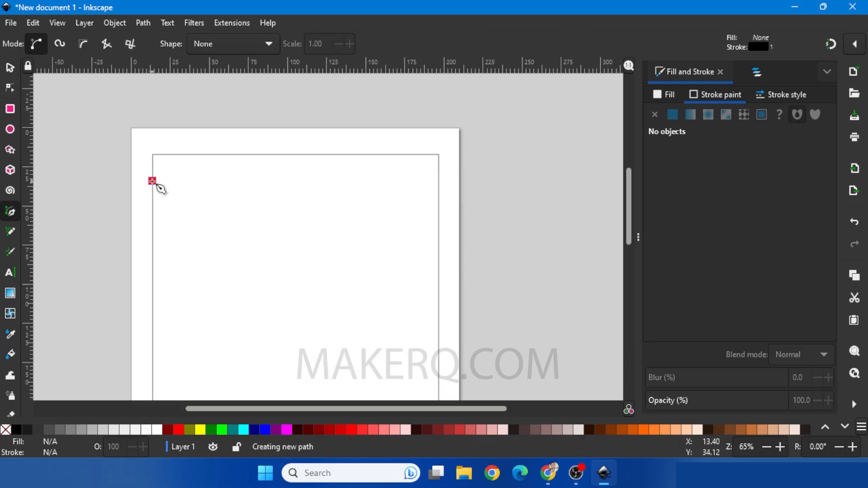
pyautogui.click(438, 181)
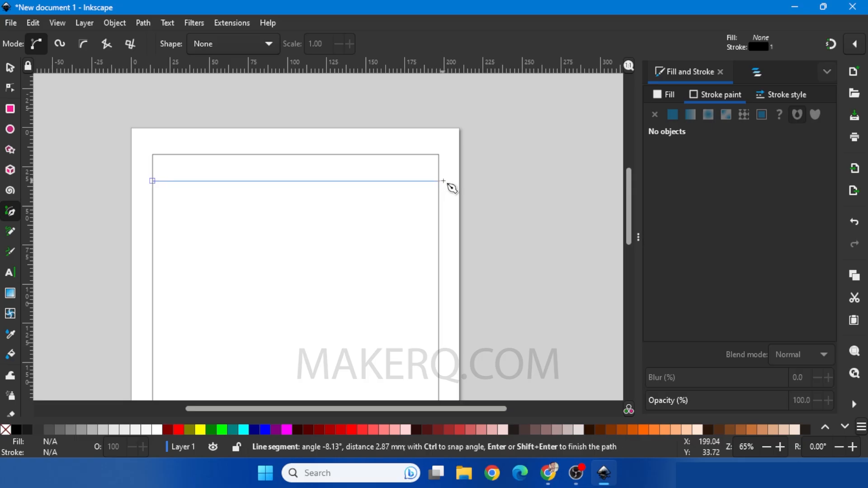
pyautogui.press('Return')
# Step: Stretch the horizontal line so both ends meet the vertical sides of the border rectangle
pyautogui.click(11, 67)
pyautogui.click(113, 158)
pyautogui.keyDown('ctrl'); pyautogui.scroll(7, 152, 181); pyautogui.keyUp('ctrl')
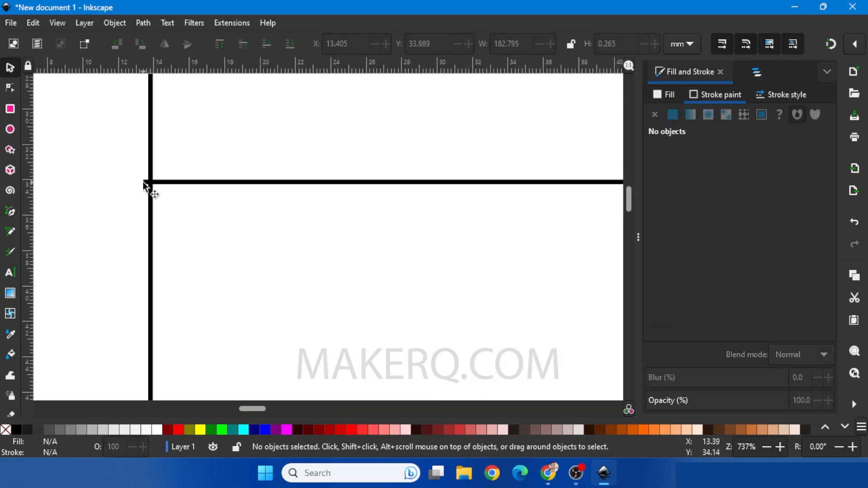
pyautogui.click(147, 185)
pyautogui.moveTo(140, 188); pyautogui.dragTo(145, 187)
pyautogui.keyDown('ctrl'); pyautogui.scroll(-4, 115, 203); pyautogui.keyUp('ctrl')
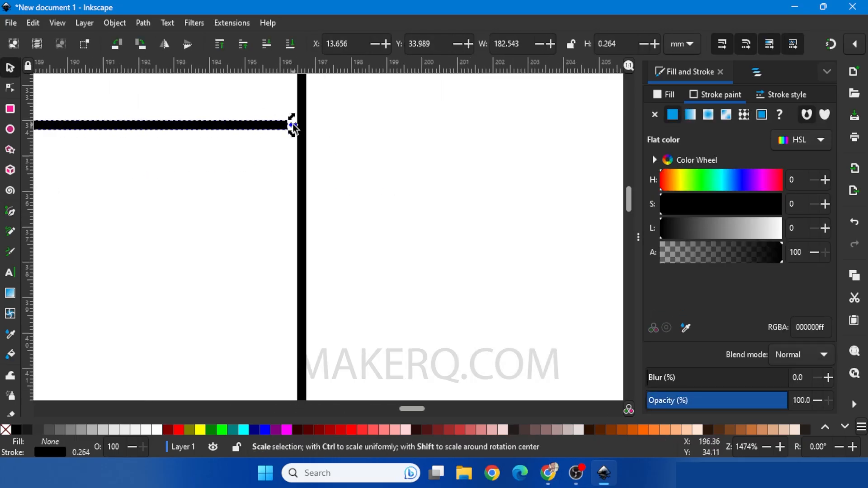
pyautogui.moveTo(295, 122); pyautogui.dragTo(307, 129)
pyautogui.keyDown('ctrl'); pyautogui.scroll(-8, 362, 168); pyautogui.keyUp('ctrl')
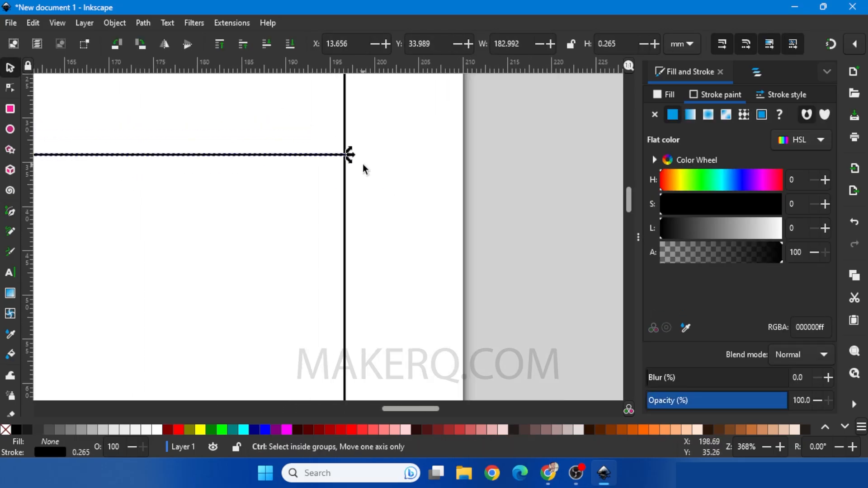
pyautogui.click(157, 188)
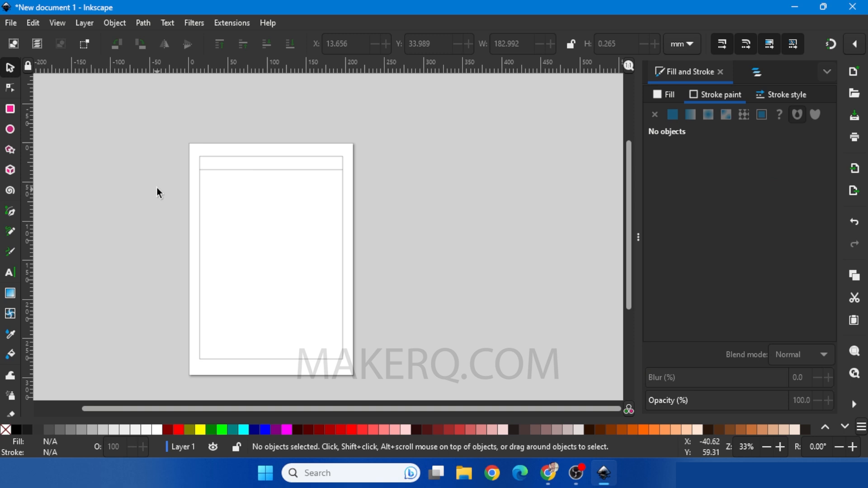
# Step: Save the document as a template named border
pyautogui.click(10, 24)
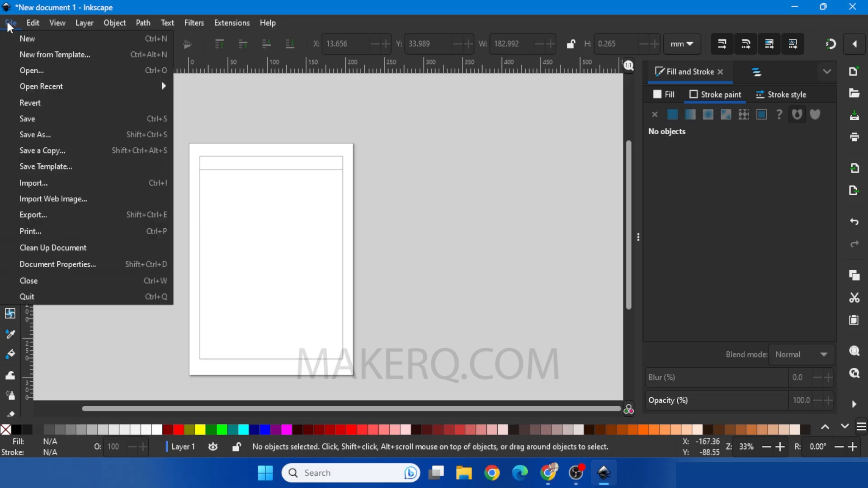
pyautogui.click(55, 166)
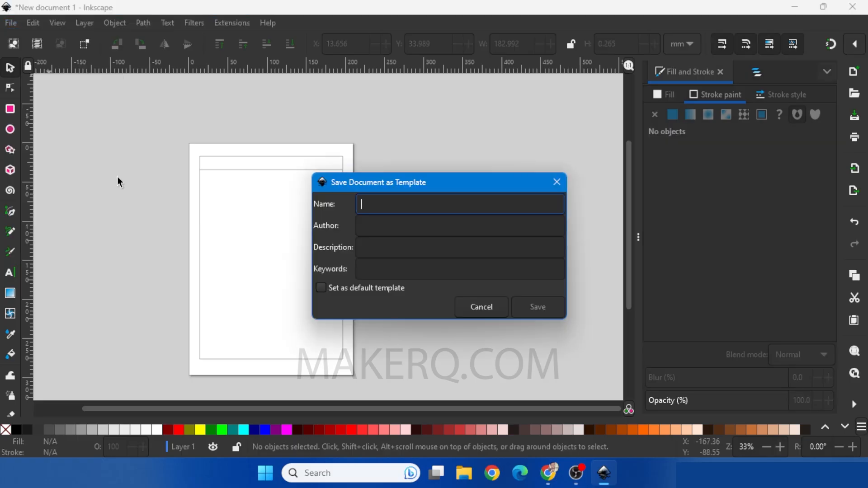
pyautogui.write('border')
pyautogui.click(535, 307)
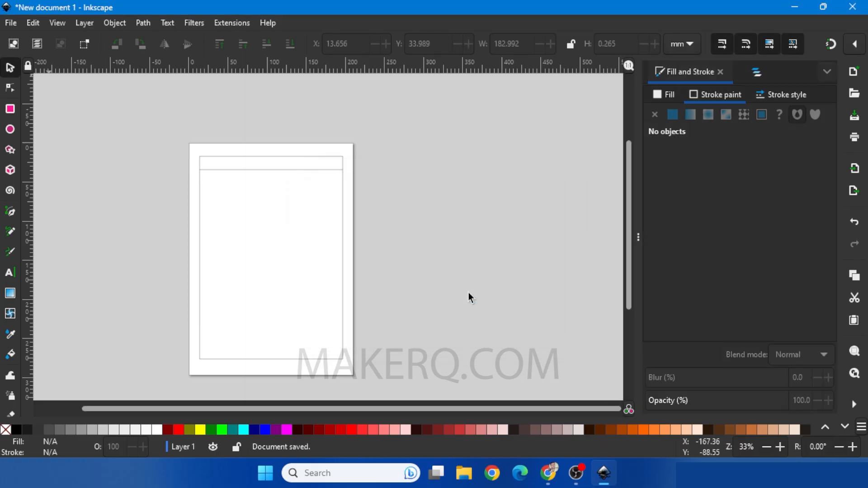
# Step: Create a new document from the border template
pyautogui.click(10, 24)
pyautogui.click(23, 36)
pyautogui.click(9, 24)
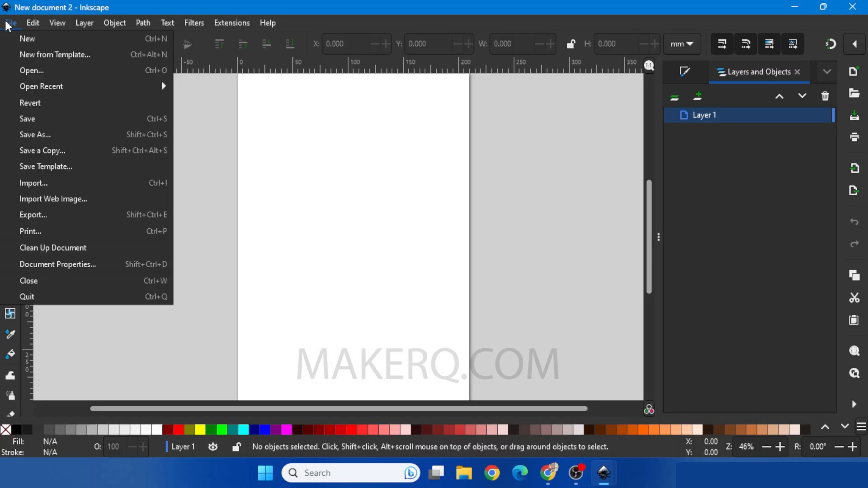
pyautogui.click(75, 56)
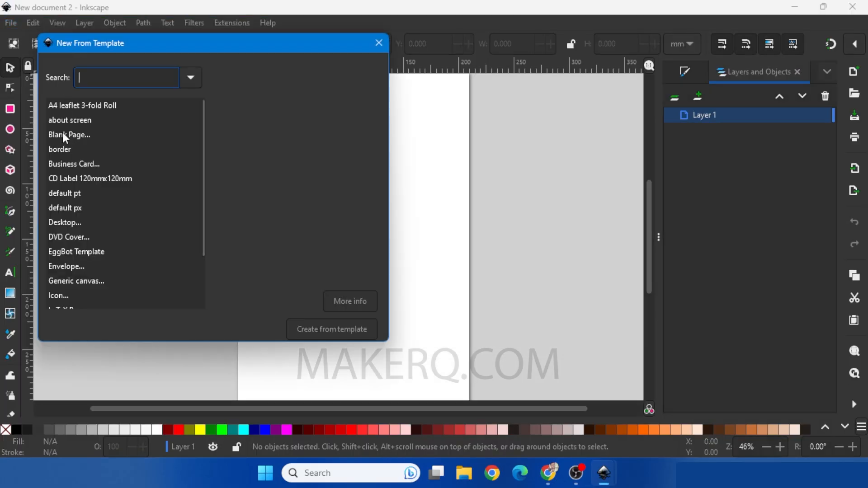
pyautogui.click(58, 151)
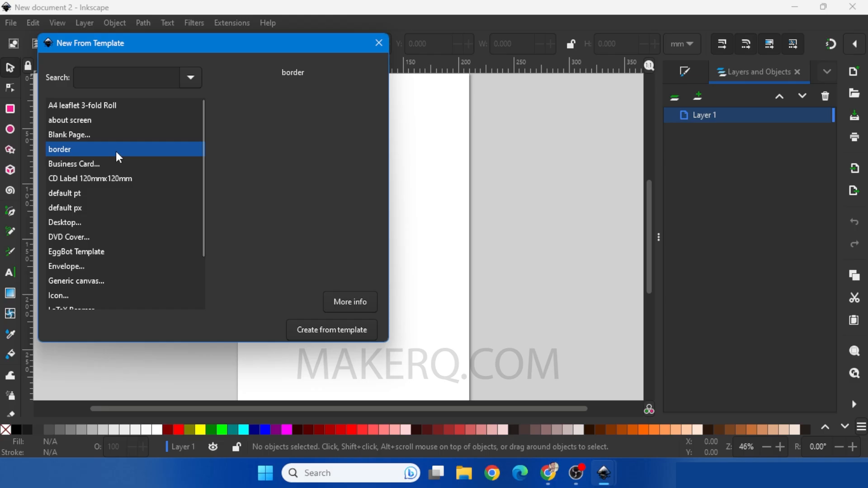
pyautogui.doubleClick(116, 151)
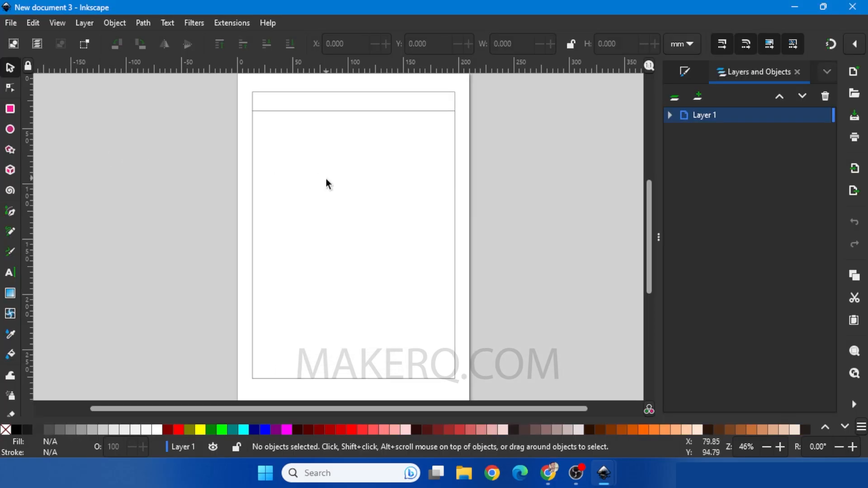
pyautogui.scroll(-1, 326, 183)
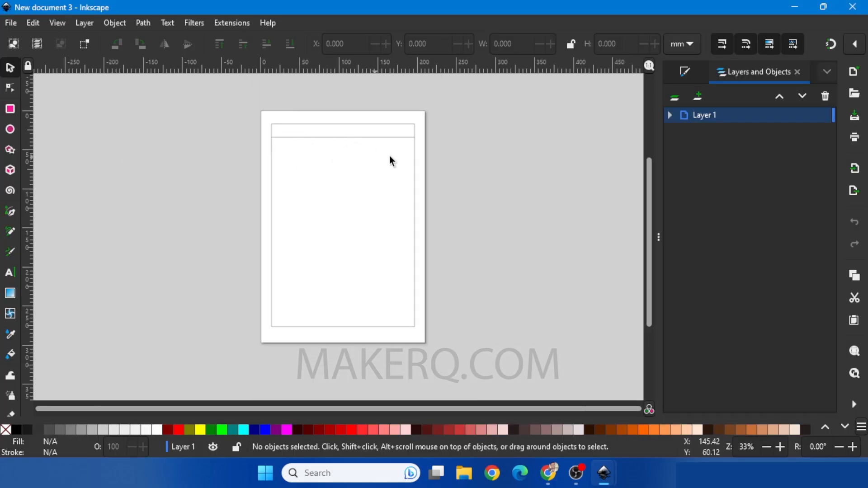
# Step: Hide and show Layer 1 to check what it contains
pyautogui.click(180, 447)
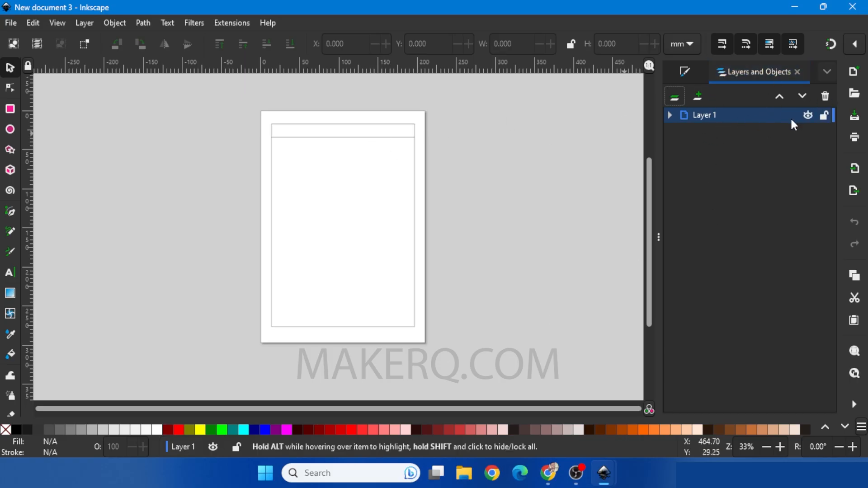
pyautogui.click(807, 115)
pyautogui.click(807, 115)
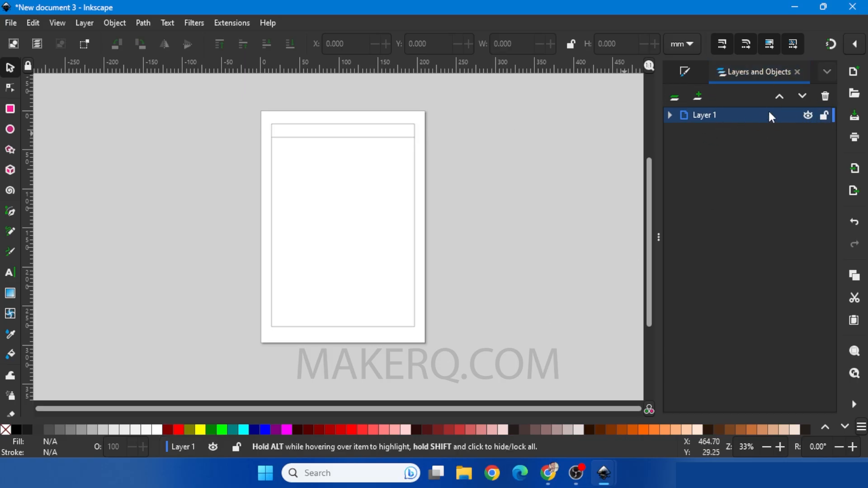
# Step: Add a layer named Layer 2 above the current layer and select it
pyautogui.click(697, 96)
pyautogui.click(484, 285)
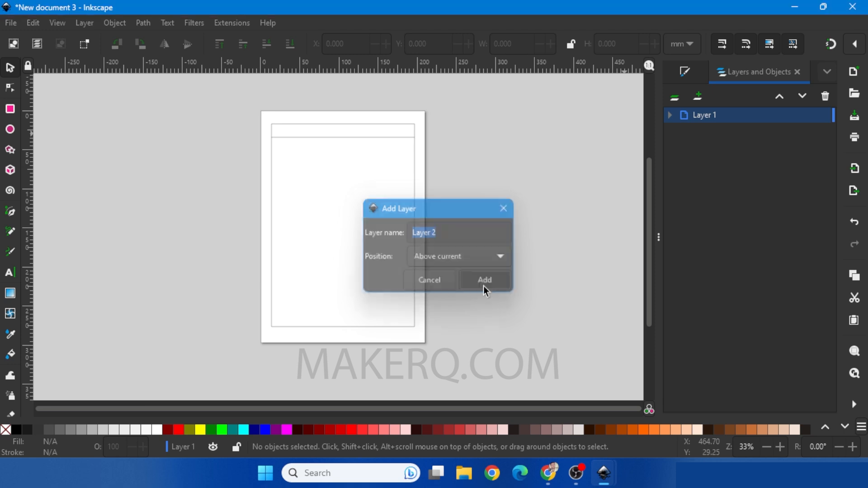
pyautogui.click(700, 118)
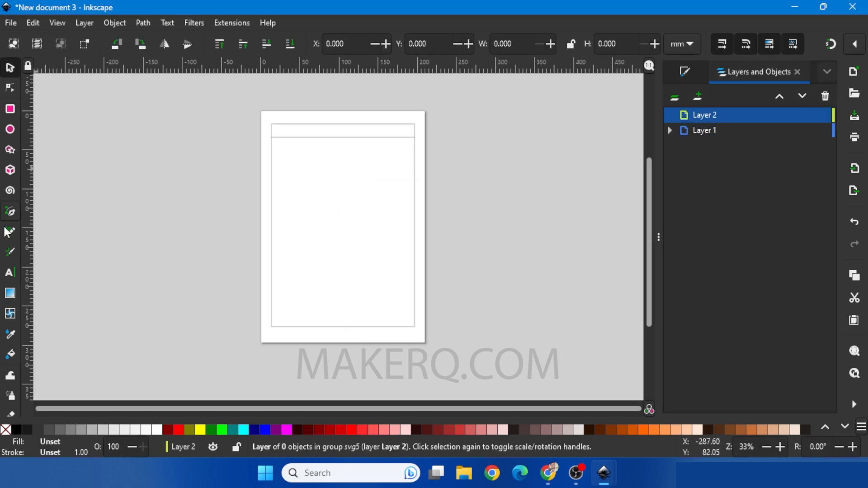
# Step: Add the 36 pt text MAKER Q in a text frame inside the border's header strip on Layer 2
pyautogui.click(10, 272)
pyautogui.scroll(3, 271, 124)
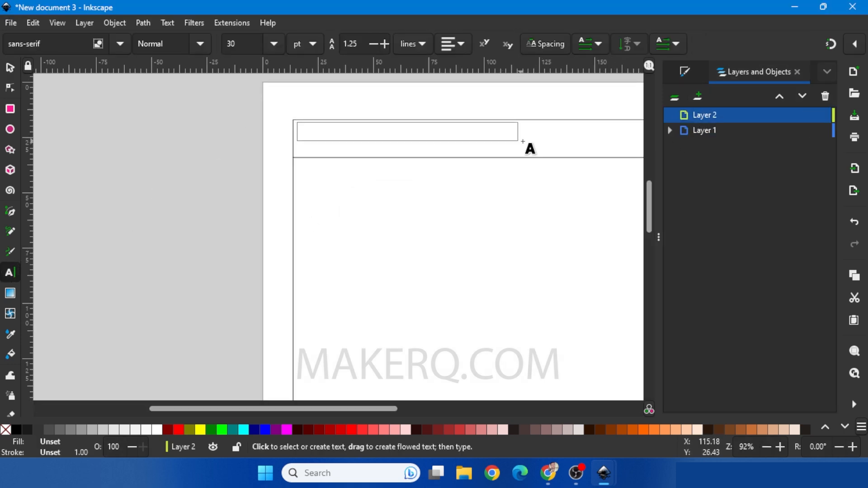
pyautogui.moveTo(522, 141); pyautogui.dragTo(547, 155)
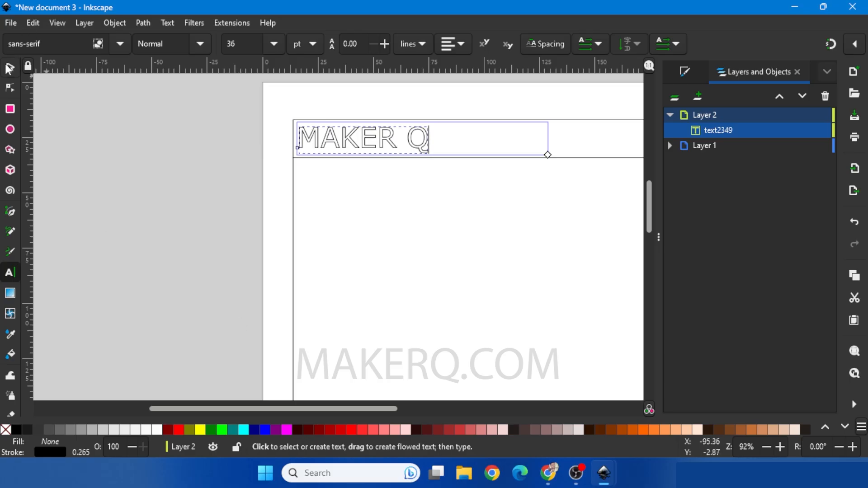
# Step: Convert the MAKER Q text object to paths
pyautogui.click(9, 69)
pyautogui.click(143, 23)
pyautogui.click(154, 39)
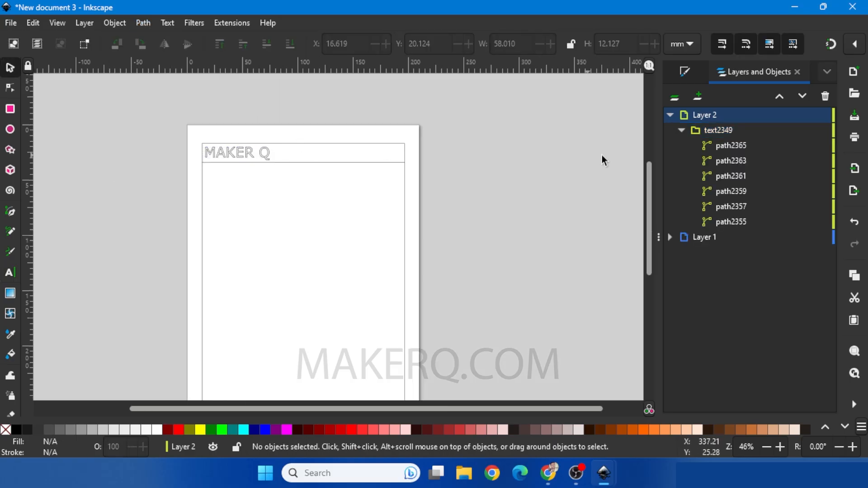
# Step: Collapse Layer 2's object list and toggle the layer's visibility to check its contents
pyautogui.click(670, 115)
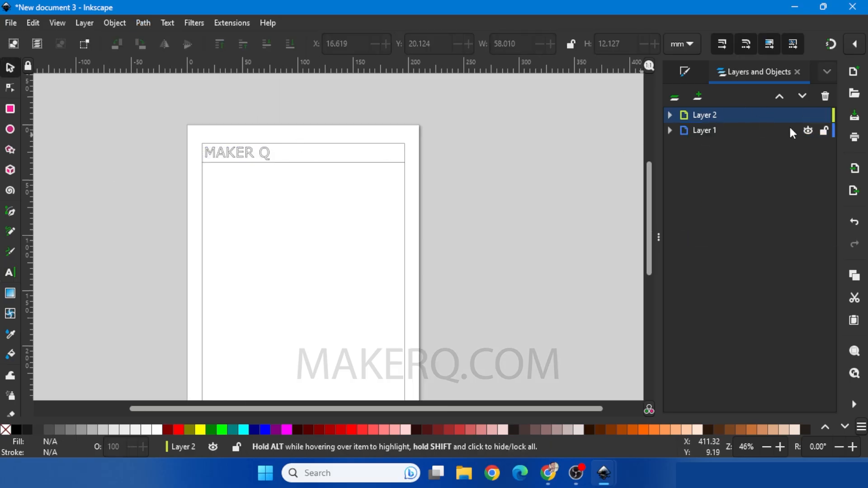
pyautogui.click(807, 116)
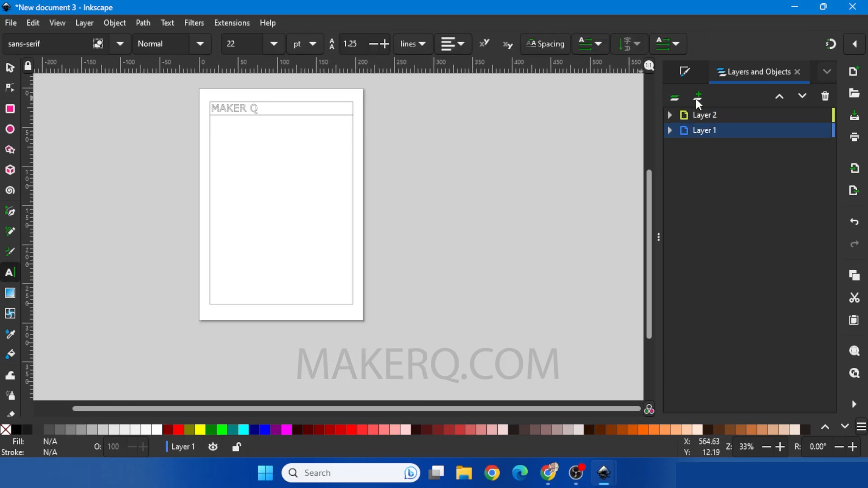
# Step: Add Layer 3 above Layer 1 and paste the numerical control paragraph into a text frame below the header strip
pyautogui.click(698, 95)
pyautogui.click(489, 282)
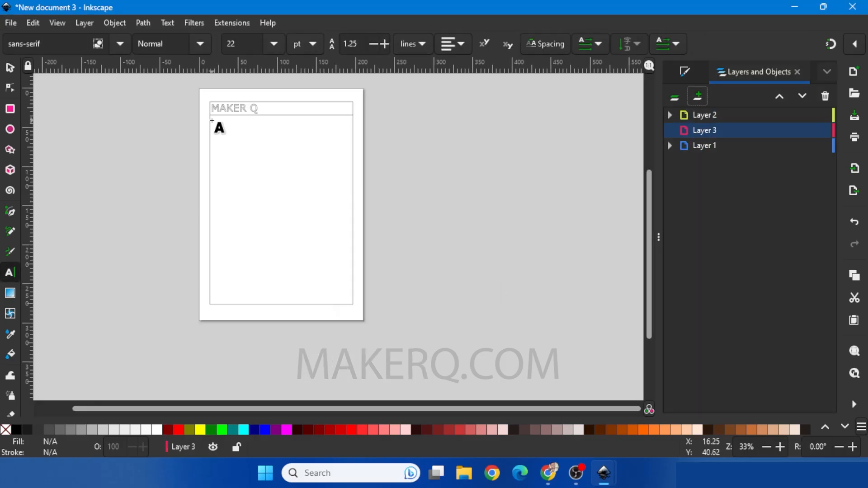
pyautogui.moveTo(332, 261); pyautogui.dragTo(350, 291)
pyautogui.hotkey('ctrl', 'v')
# Step: Convert the numerical control paragraph to a script-style stroke font with the Hershey Text extension
pyautogui.click(231, 23)
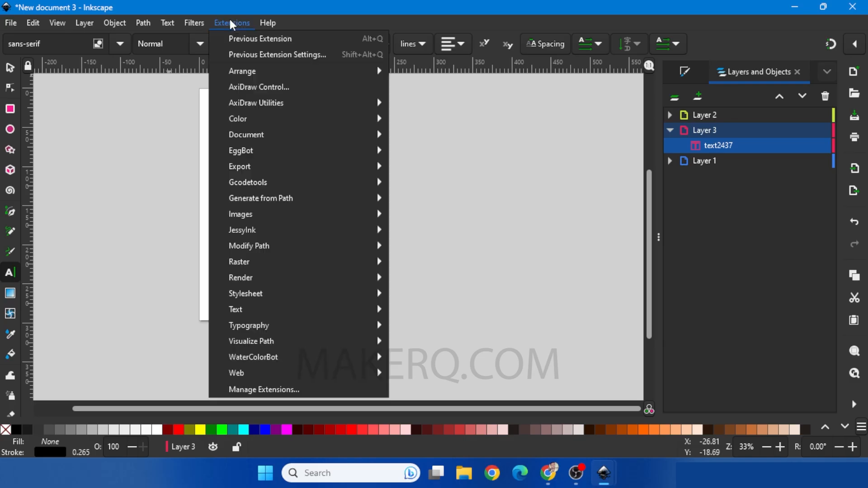
pyautogui.moveTo(267, 103)
pyautogui.click(454, 150)
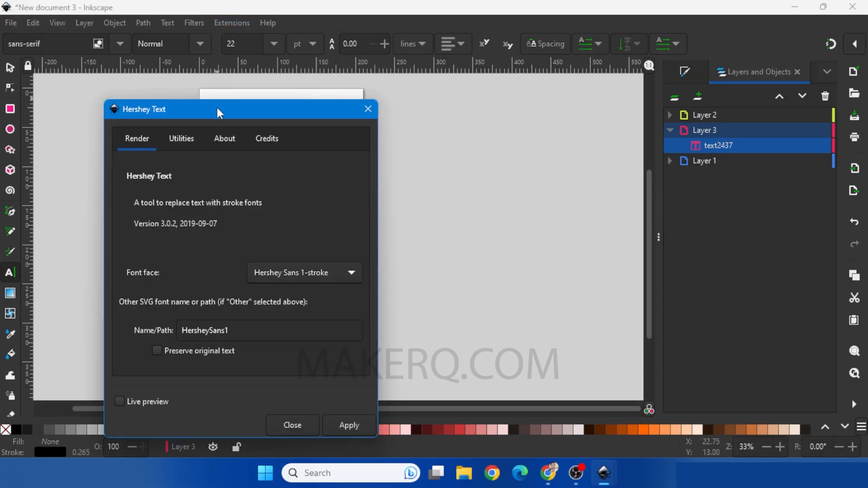
pyautogui.moveTo(216, 108); pyautogui.dragTo(506, 60)
pyautogui.click(440, 353)
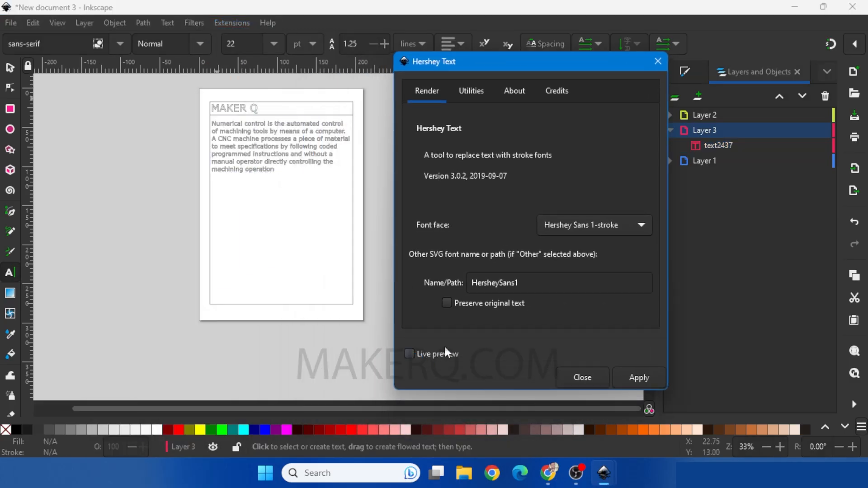
pyautogui.click(610, 225)
pyautogui.click(605, 225)
pyautogui.click(639, 381)
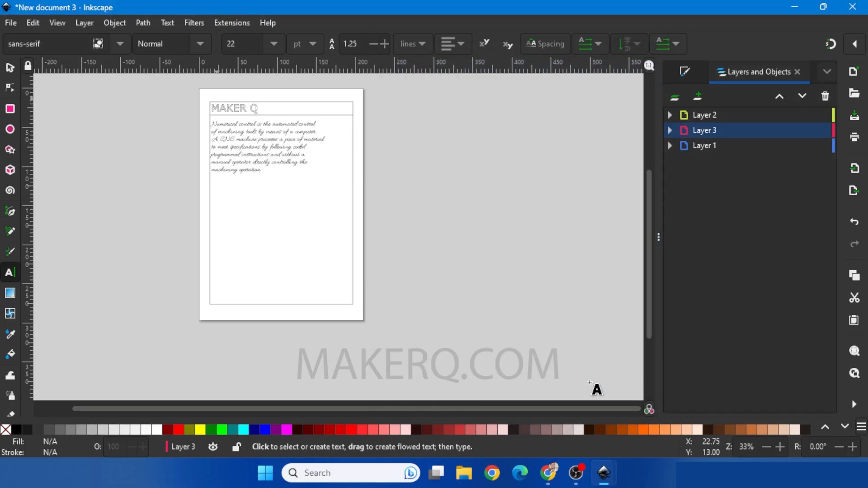
# Step: Enlarge the Hershey Text group to about 179 mm wide and 82 mm high inside the border
pyautogui.click(10, 67)
pyautogui.keyDown('ctrl'); pyautogui.scroll(3, 191, 134); pyautogui.keyUp('ctrl')
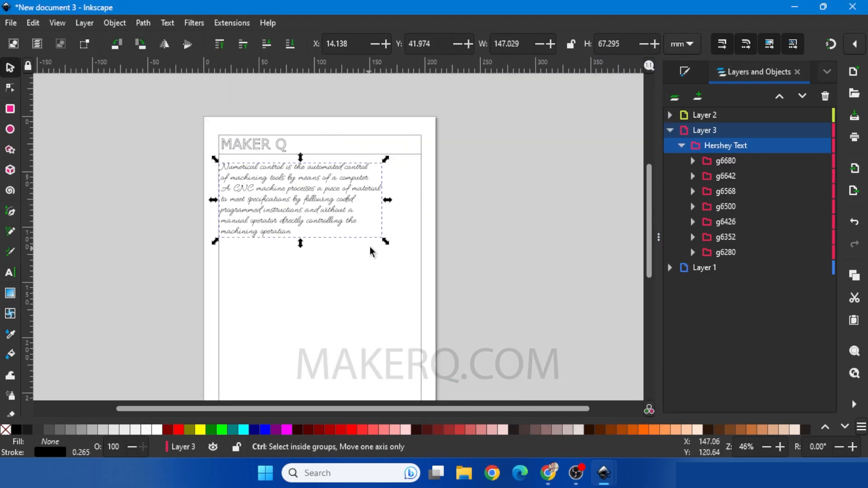
pyautogui.moveTo(385, 243); pyautogui.dragTo(407, 258)
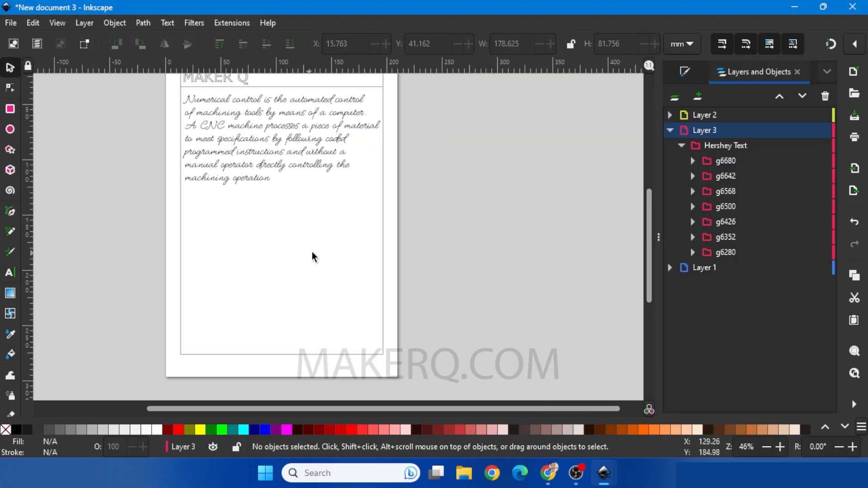
# Step: Add Layer 4 above Layer 3 and import the gear picture named images from Downloads onto it
pyautogui.click(670, 130)
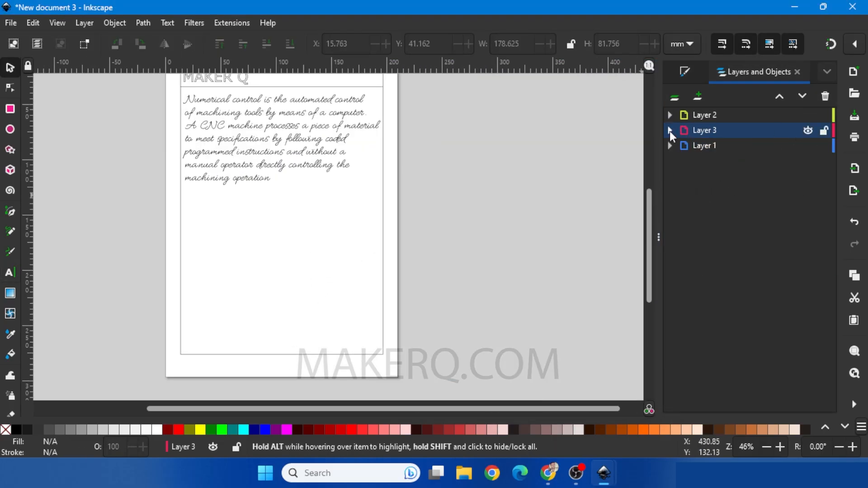
pyautogui.click(699, 95)
pyautogui.click(485, 280)
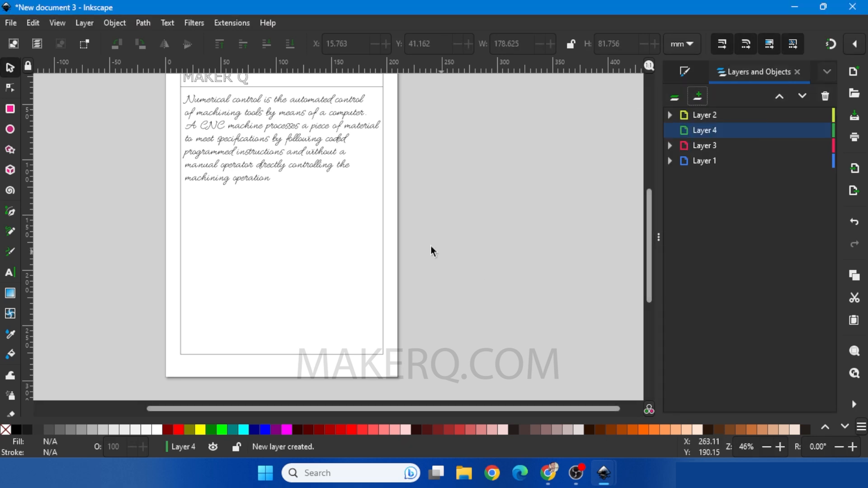
pyautogui.click(11, 23)
pyautogui.click(18, 166)
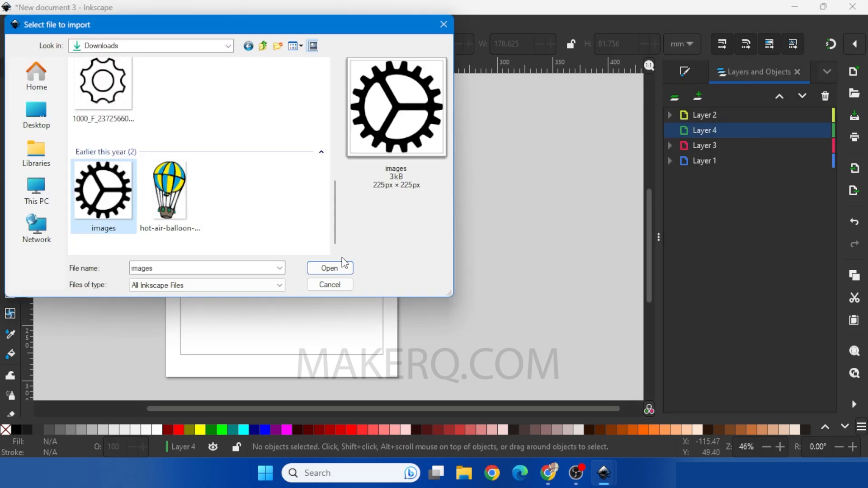
pyautogui.click(341, 270)
pyautogui.click(203, 174)
# Step: Trace the imported gear bitmap into a vector path using brightness cutoff detection
pyautogui.rightClick(236, 231)
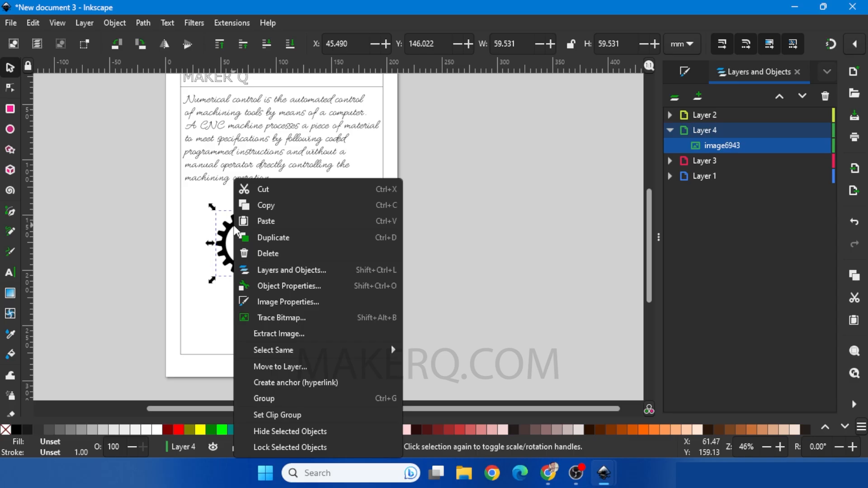
pyautogui.click(306, 317)
pyautogui.scroll(-1, 838, 384)
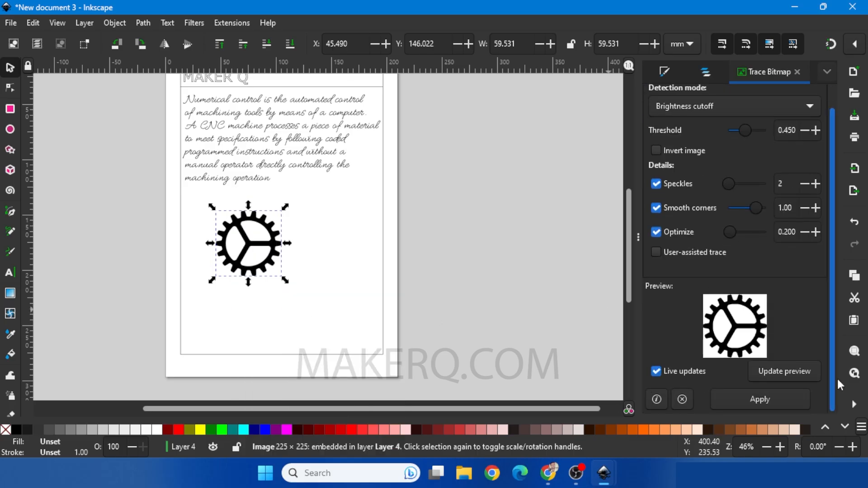
pyautogui.click(759, 399)
# Step: Delete the original gear bitmap and enlarge the traced gear to about 68 mm wide below the paragraph
pyautogui.moveTo(248, 244)
pyautogui.mouseDown()
pyautogui.moveTo(325, 244)
pyautogui.moveTo(211, 223)
pyautogui.mouseUp()
pyautogui.rightClick(258, 246)
pyautogui.click(290, 254)
pyautogui.moveTo(268, 203); pyautogui.dragTo(277, 194)
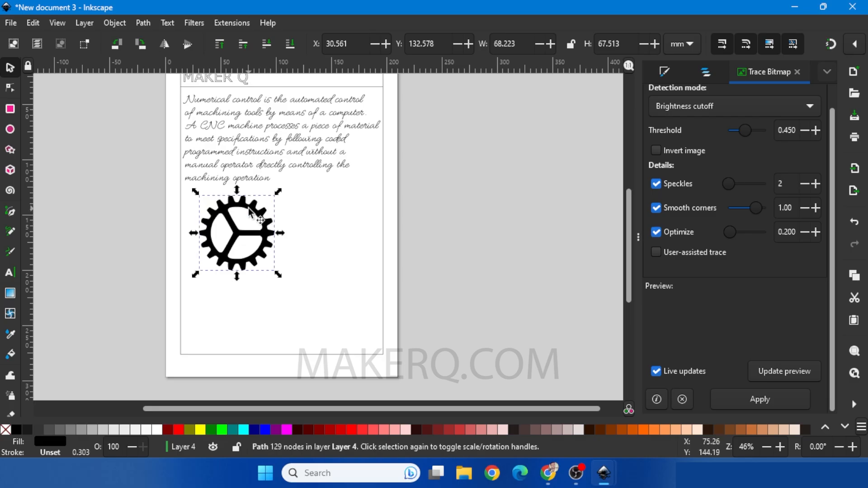
pyautogui.click(377, 329)
pyautogui.scroll(-1, 378, 329)
# Step: Hide Layers 2, 3 and 4 and plot one copy of the Layer 1 border with AxiDraw Control
pyautogui.click(706, 73)
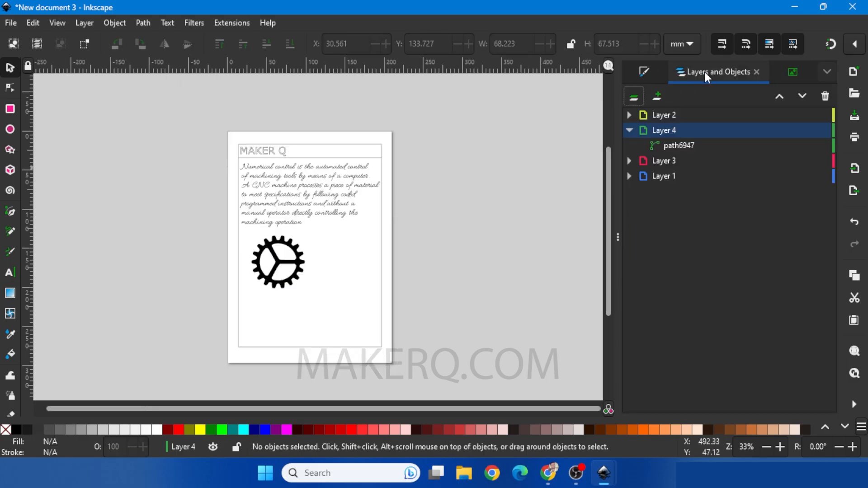
pyautogui.click(629, 130)
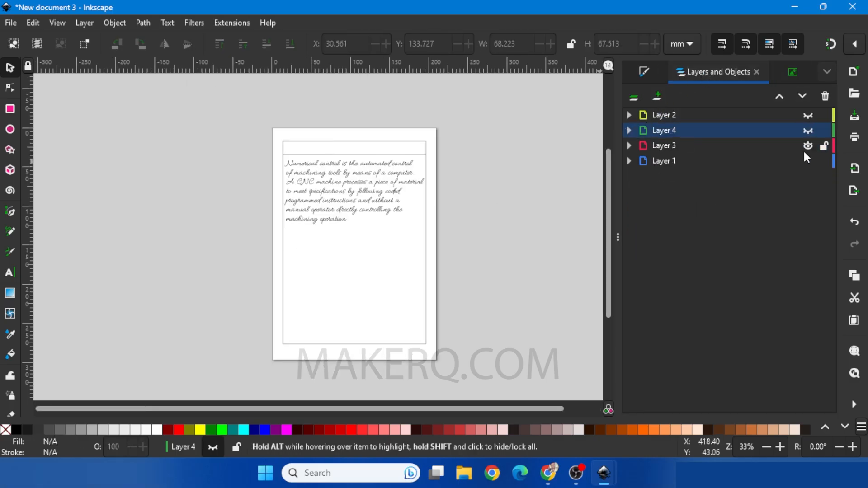
pyautogui.click(807, 145)
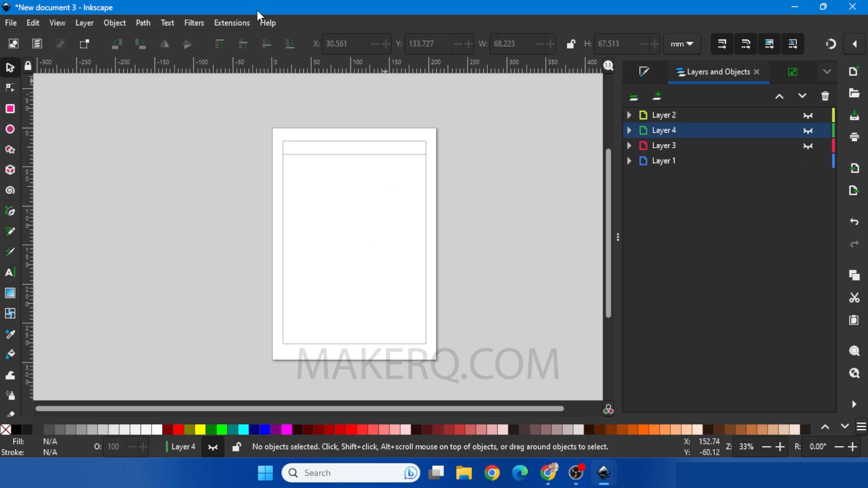
pyautogui.click(232, 24)
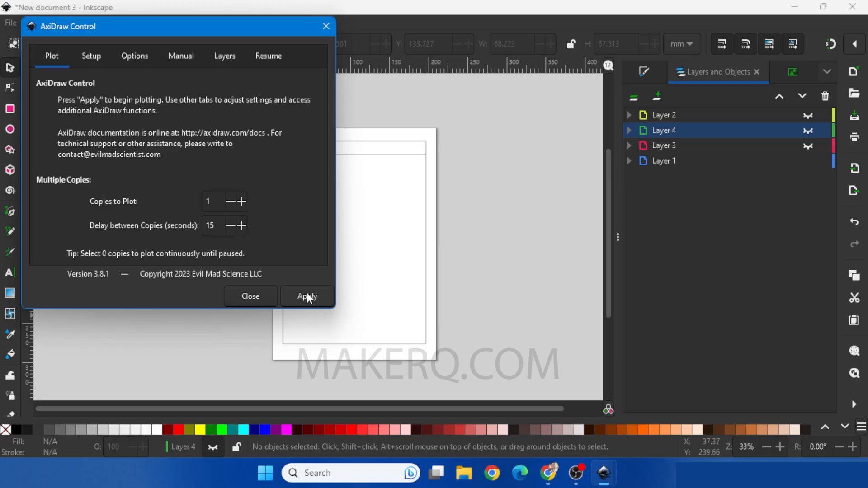
pyautogui.click(306, 297)
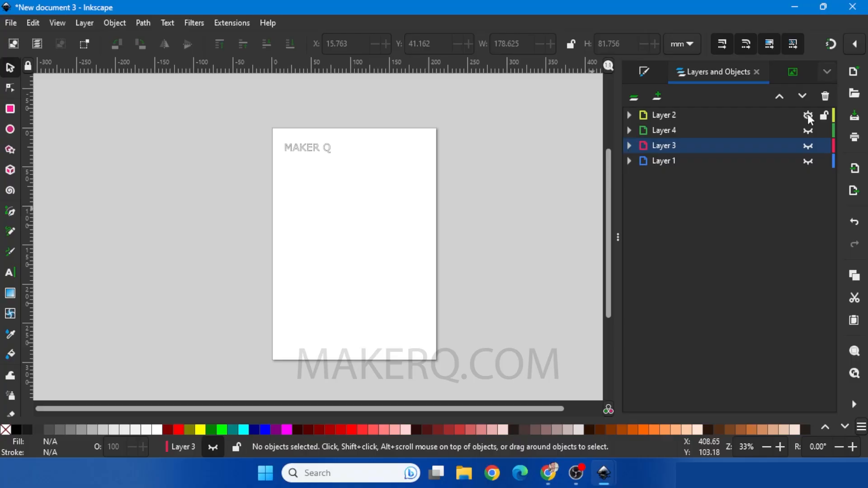
# Step: Plot the MAKER Q header with AxiDraw Control while only Layer 2 is visible
pyautogui.click(231, 23)
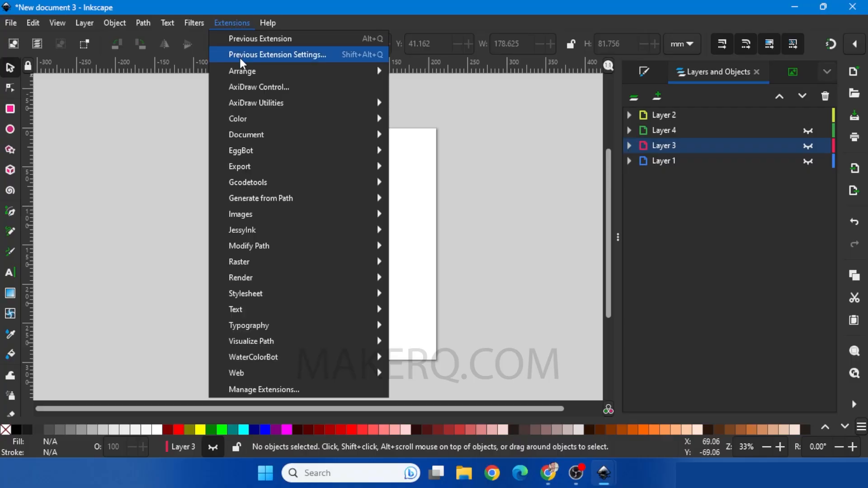
pyautogui.click(252, 87)
pyautogui.click(306, 294)
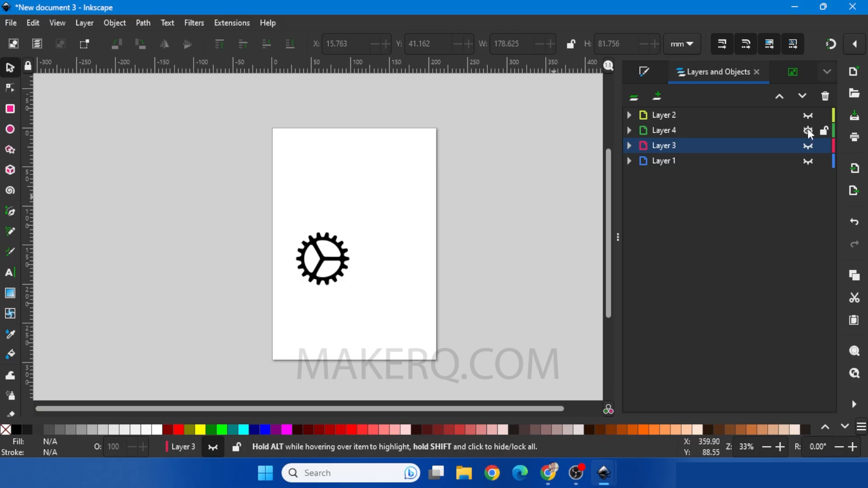
# Step: Plot the traced gear with AxiDraw Control while only Layer 4 is visible
pyautogui.click(238, 25)
pyautogui.click(807, 131)
pyautogui.click(315, 294)
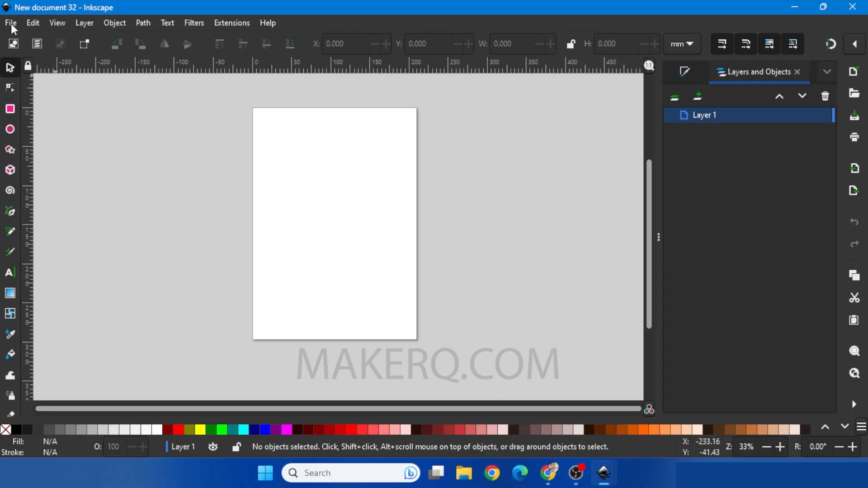
# Step: Set the new document's page width to 182 mm, reduce its height and create a rectangular grid
pyautogui.click(12, 27)
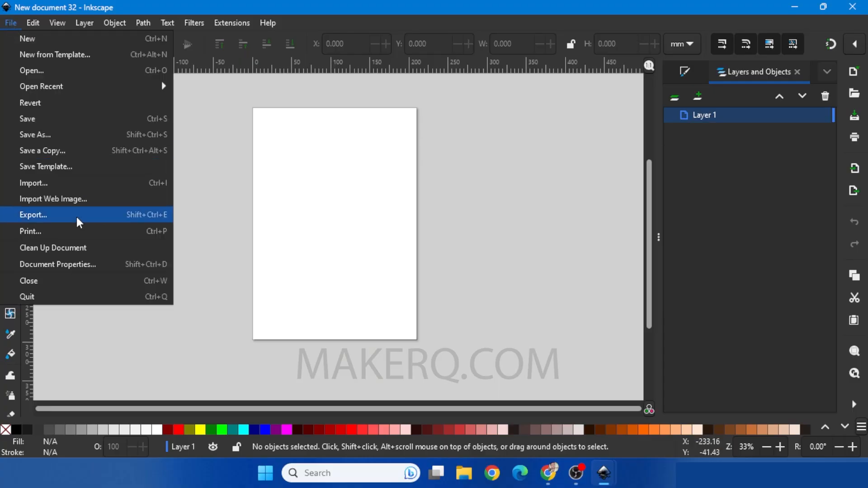
pyautogui.click(72, 262)
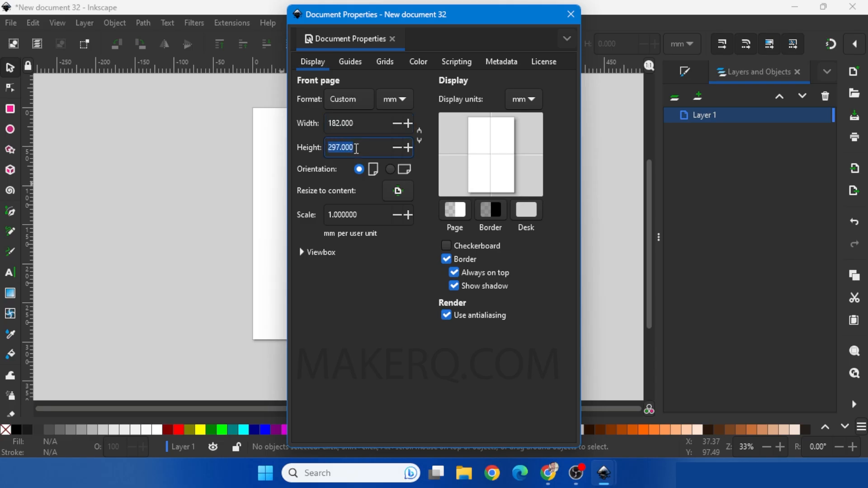
pyautogui.click(383, 62)
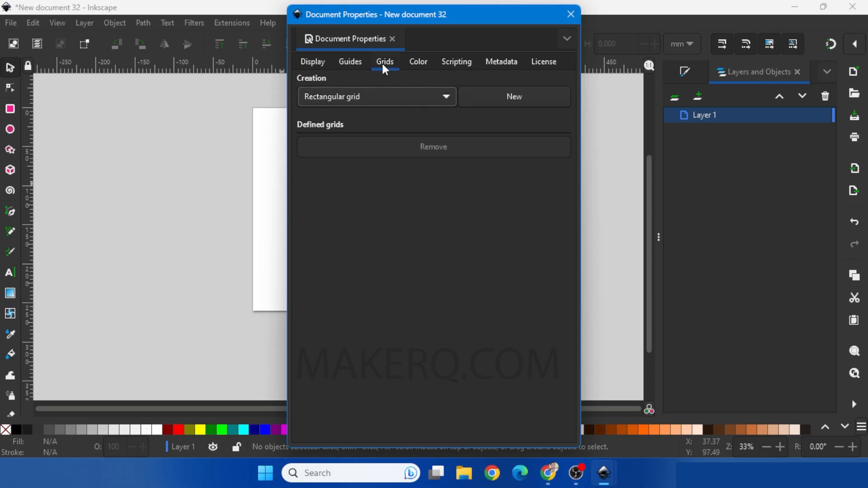
pyautogui.click(509, 94)
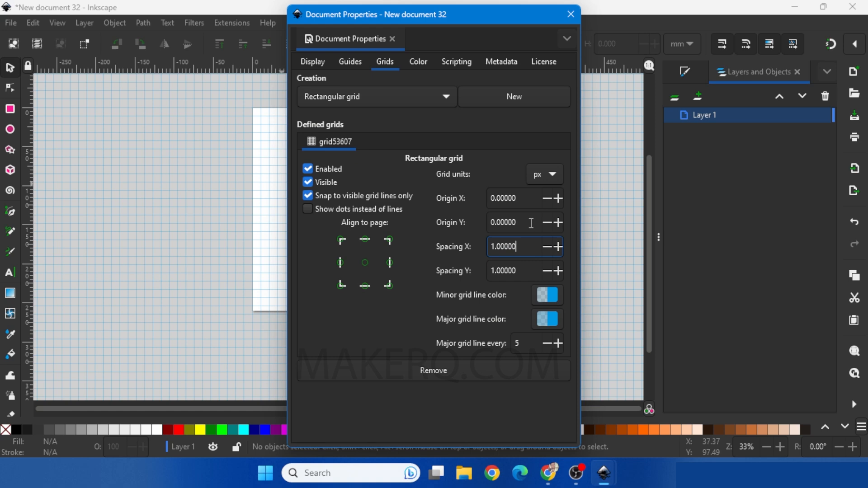
# Step: Set the grid units to mm, spacing X to 1000, spacing Y to 8.05 and a major grid line every 1
pyautogui.click(544, 172)
pyautogui.click(543, 159)
pyautogui.press('Tab')
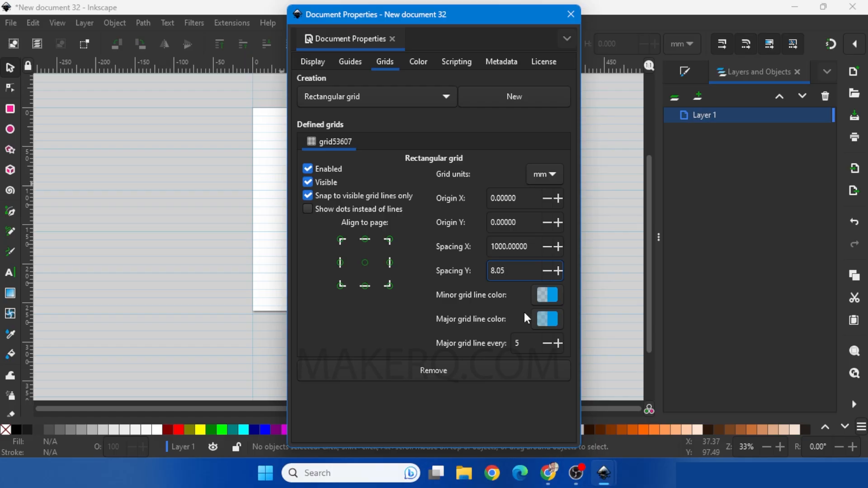
pyautogui.doubleClick(541, 341)
pyautogui.write('1')
pyautogui.click(571, 14)
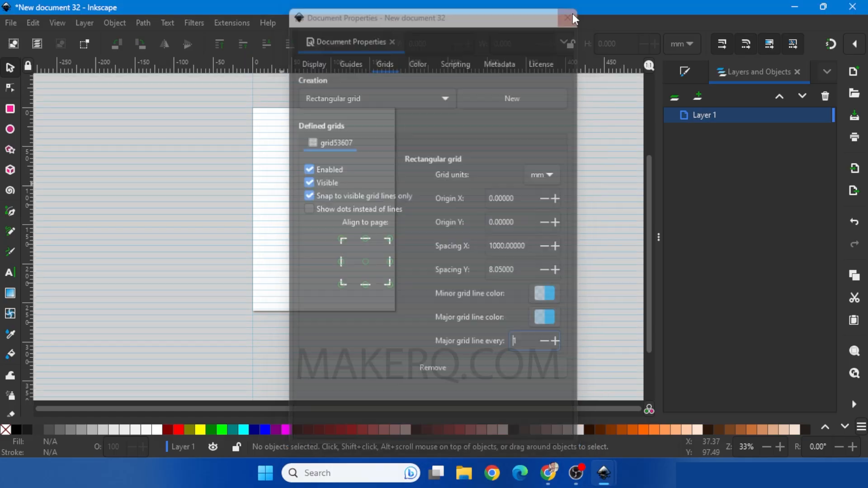
# Step: Create a text frame covering almost the whole page and paste the repeated numerical control paragraphs into it
pyautogui.click(7, 276)
pyautogui.press('5')
pyautogui.moveTo(248, 113); pyautogui.dragTo(455, 383)
pyautogui.rightClick(252, 119)
pyautogui.click(280, 164)
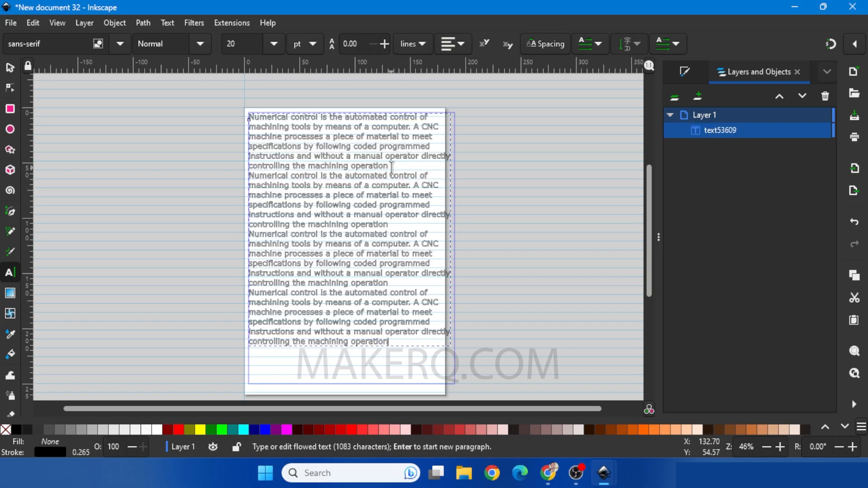
# Step: Set the pasted text's line spacing to 1.14 lines and check it against the ruled grid down the page
pyautogui.click(383, 45)
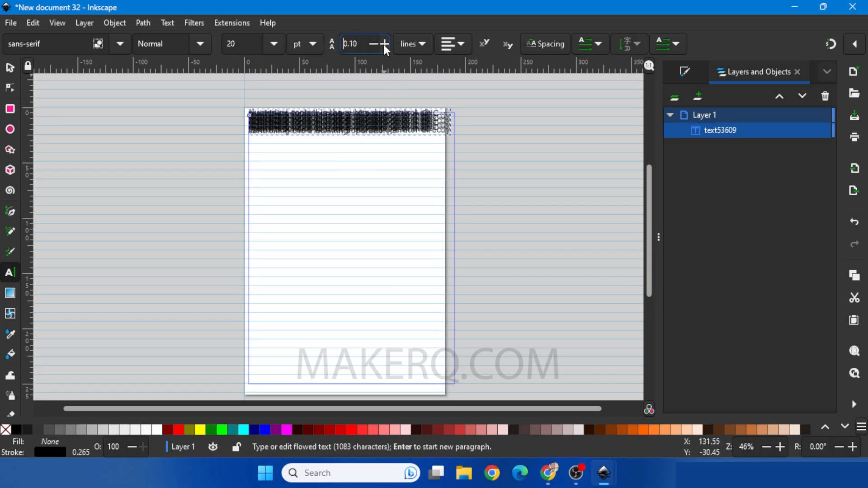
pyautogui.click(384, 45)
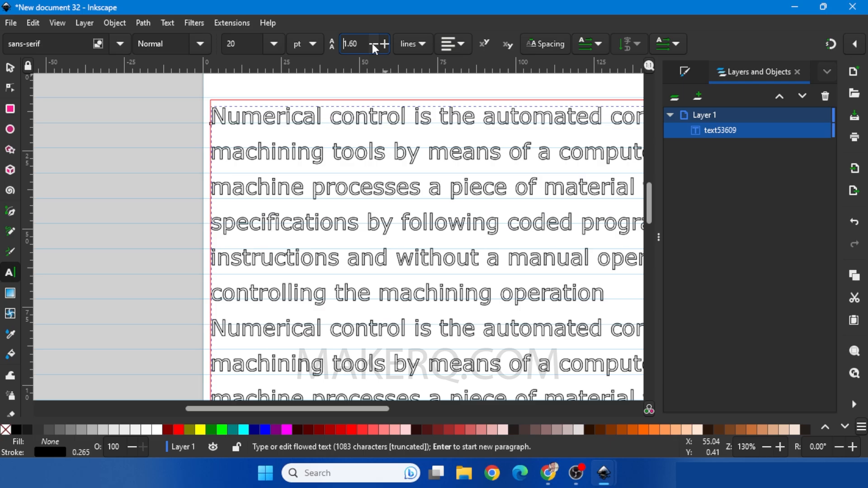
pyautogui.click(373, 43)
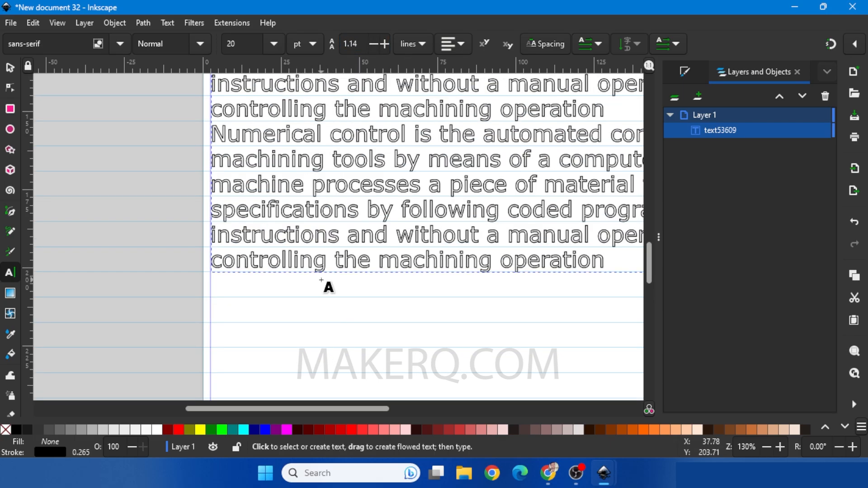
pyautogui.scroll(5, 328, 287)
pyautogui.scroll(4, 329, 287)
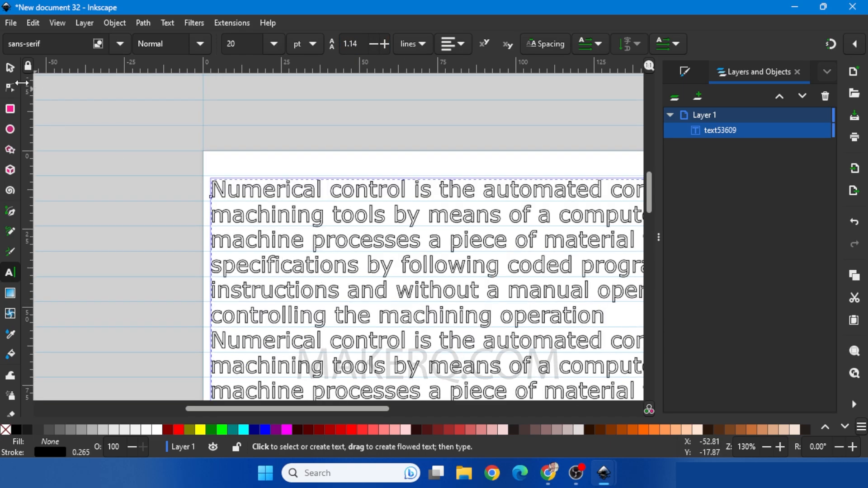
# Step: Move the text block to about X 2.3 mm, Y 10.4 mm to align its baselines with the ruled grid lines
pyautogui.click(10, 68)
pyautogui.scroll(-1, 224, 152)
pyautogui.moveTo(225, 150); pyautogui.dragTo(224, 152)
pyautogui.scroll(4, 224, 153)
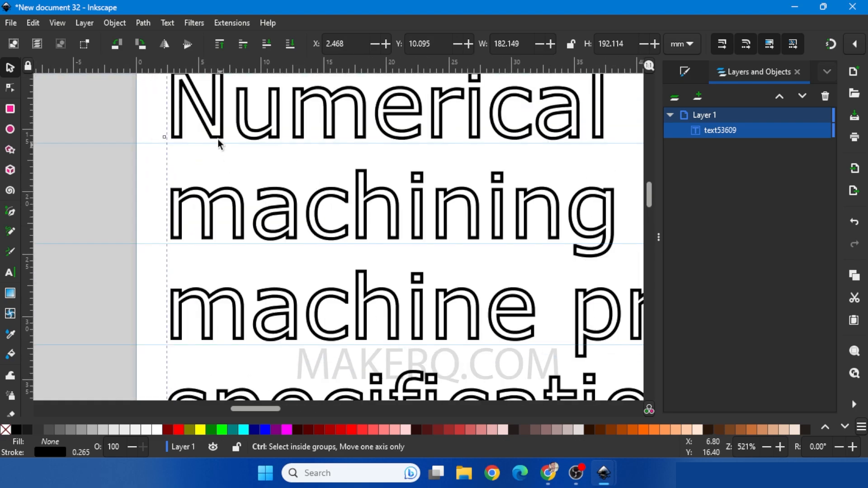
pyautogui.moveTo(218, 117); pyautogui.dragTo(217, 115)
pyautogui.scroll(-7, 204, 169)
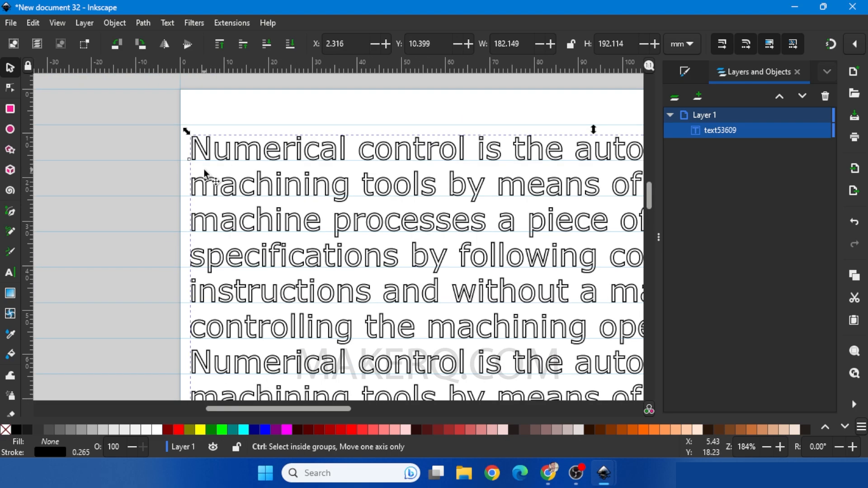
pyautogui.scroll(-1, 204, 169)
pyautogui.scroll(7, 287, 331)
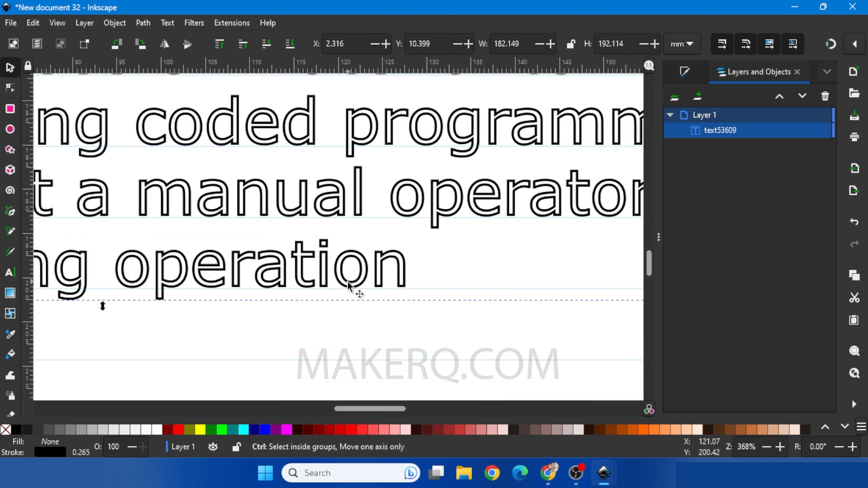
# Step: Convert the aligned text block to single-stroke lettering with Hershey Text using the EMS Allure font face
pyautogui.scroll(-6, 370, 285)
pyautogui.scroll(1, 393, 298)
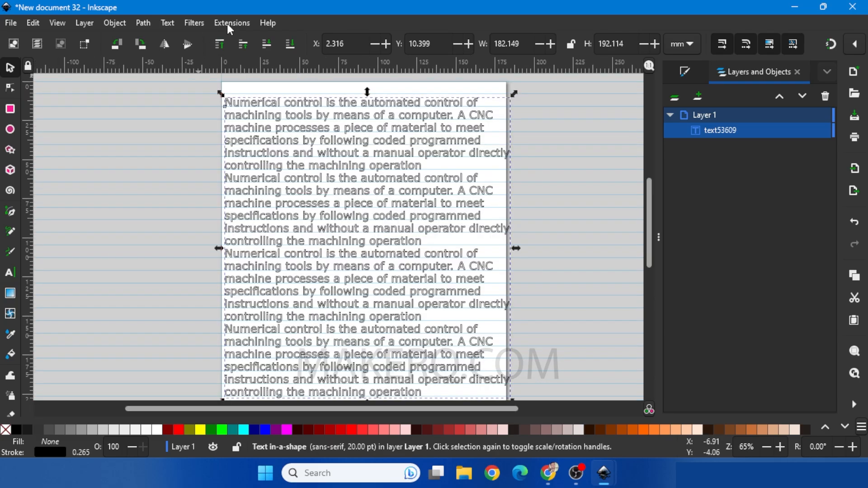
pyautogui.click(231, 23)
pyautogui.moveTo(255, 103)
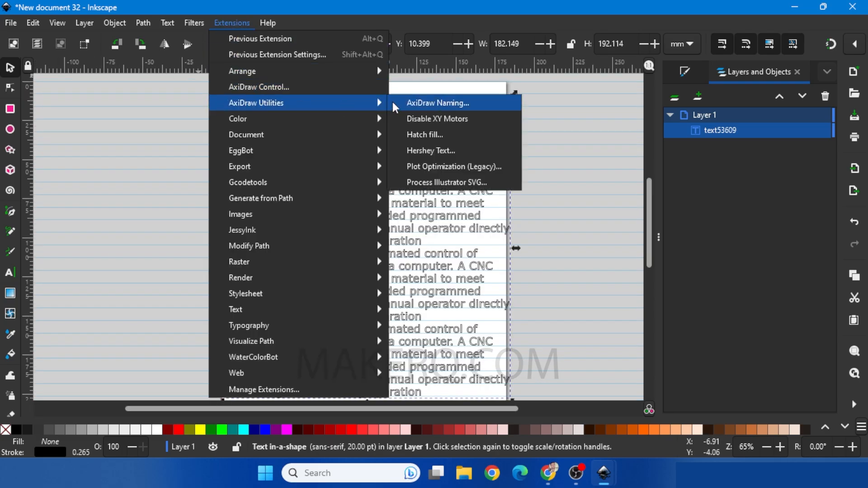
pyautogui.click(427, 153)
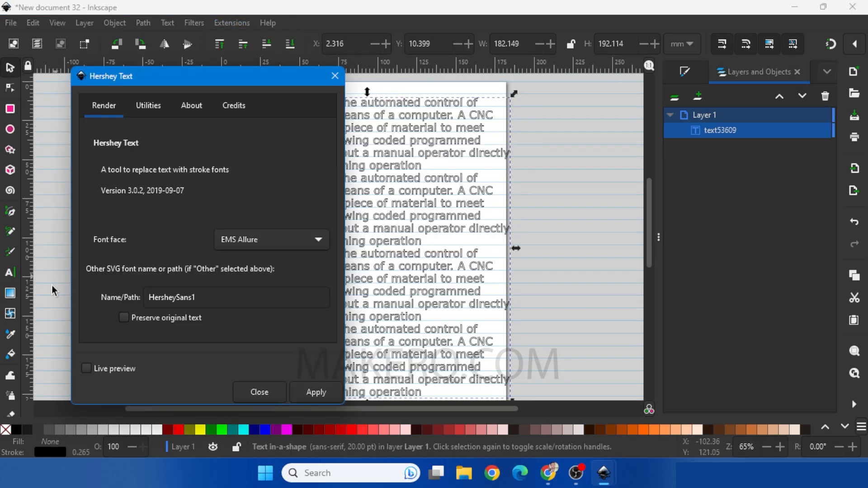
pyautogui.click(317, 391)
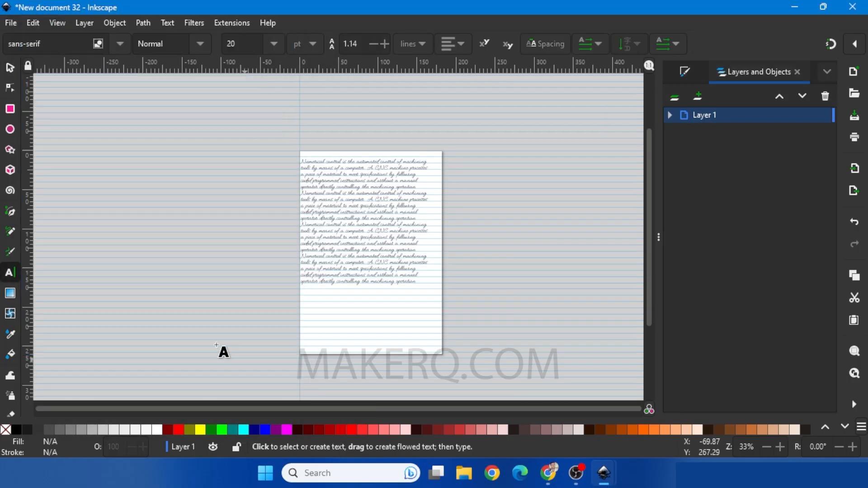
# Step: Run AxiDraw Control on the converted handwriting text
pyautogui.keyDown('ctrl'); pyautogui.scroll(6, 369, 274); pyautogui.keyUp('ctrl')
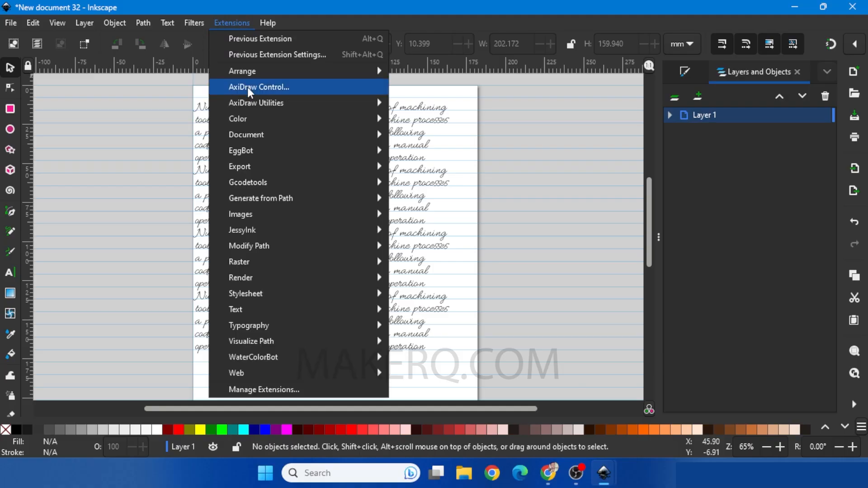
pyautogui.click(247, 86)
pyautogui.click(335, 329)
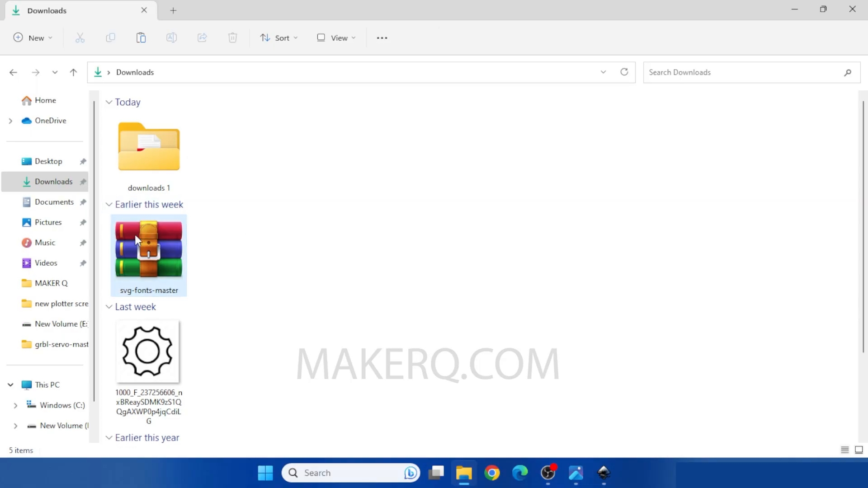
# Step: Extract the svg-fonts-master archive in the Downloads folder of File Explorer
pyautogui.click(135, 234)
pyautogui.rightClick(134, 238)
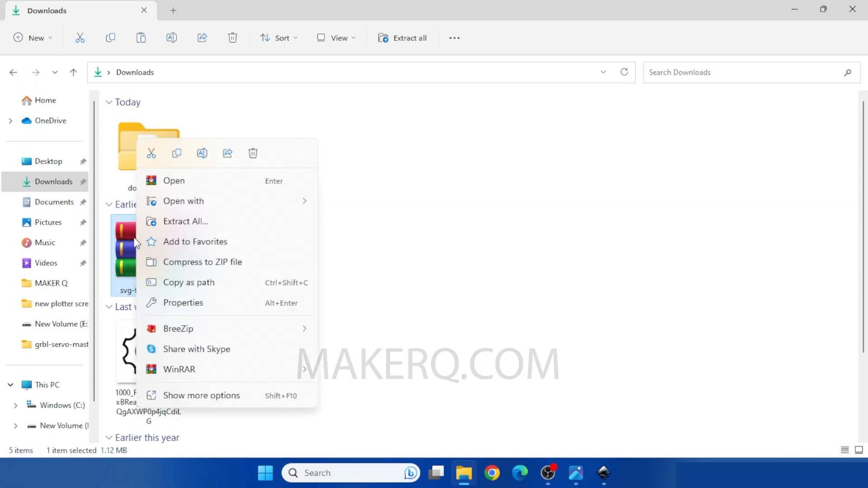
pyautogui.click(194, 222)
pyautogui.click(544, 358)
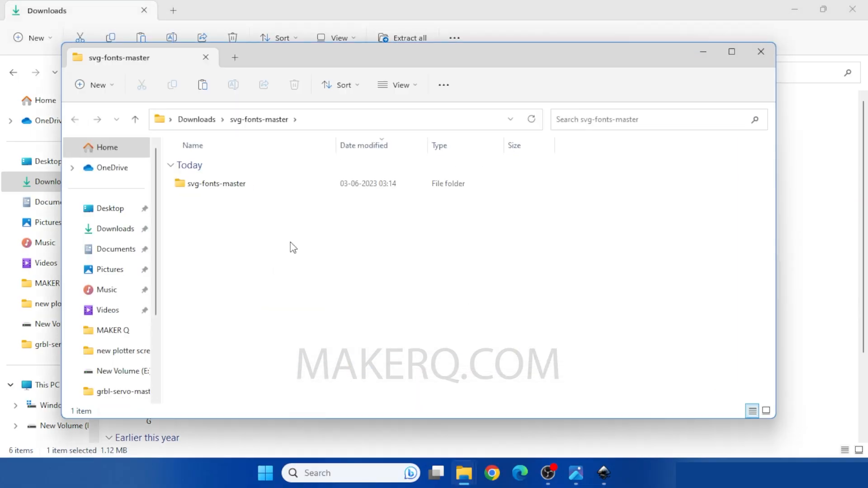
# Step: Open the inner svg-fonts-master folder and view the font samples in the samples2 PNG
pyautogui.doubleClick(262, 183)
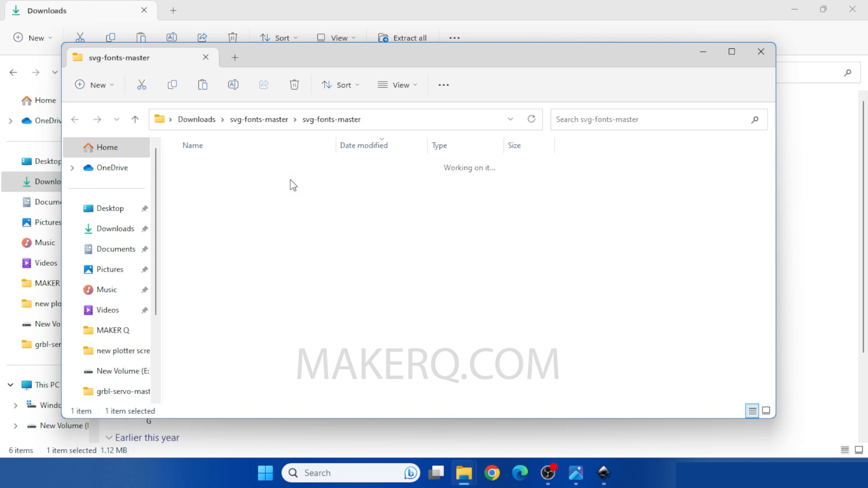
pyautogui.click(731, 51)
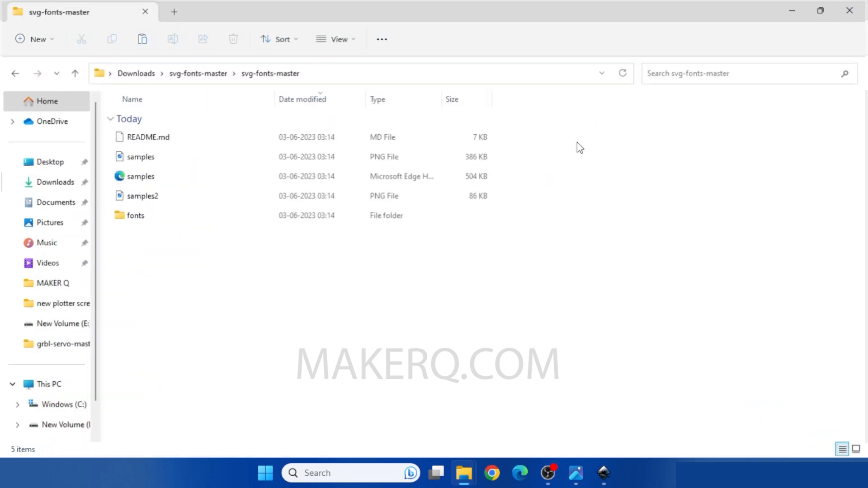
pyautogui.doubleClick(192, 196)
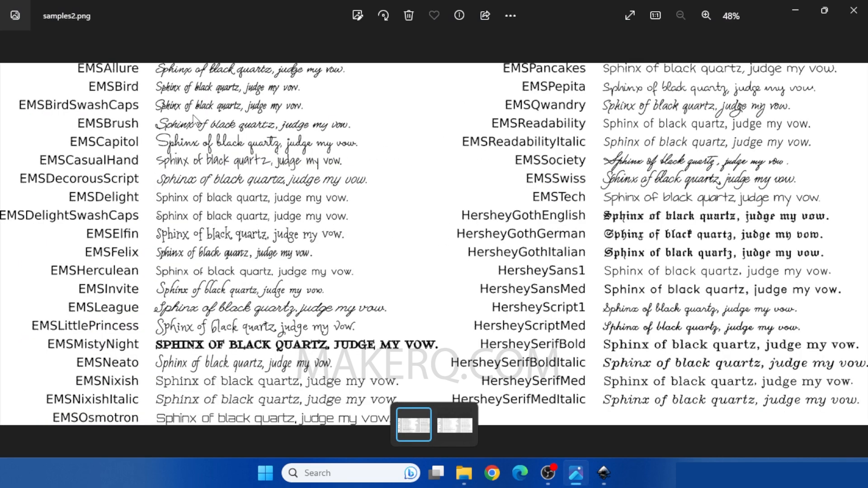
pyautogui.click(795, 9)
# Step: Copy the Inkscape extensions folder path from the System section of Inkscape's preferences
pyautogui.click(33, 22)
pyautogui.click(64, 439)
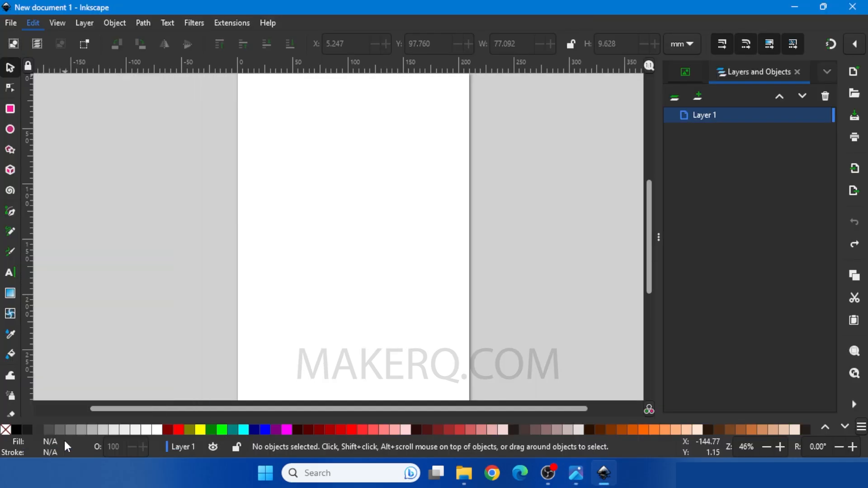
pyautogui.click(64, 382)
pyautogui.scroll(-5, 278, 296)
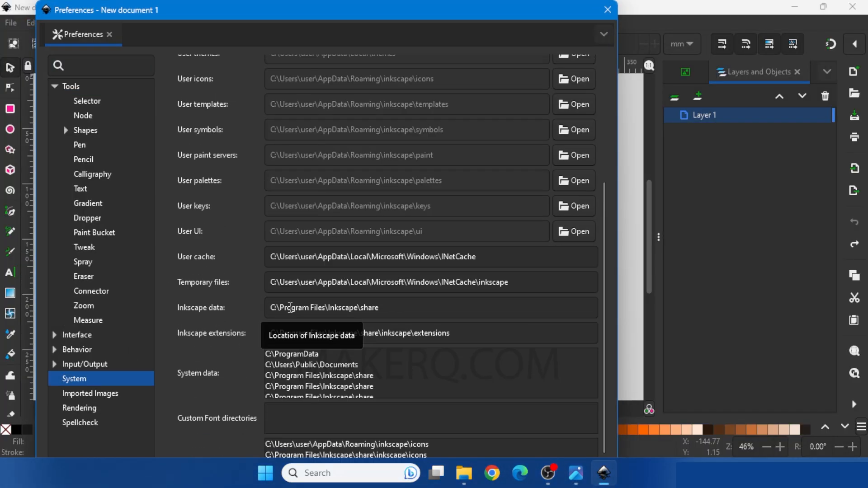
pyautogui.moveTo(450, 330); pyautogui.dragTo(272, 338)
pyautogui.rightClick(277, 335)
pyautogui.click(300, 359)
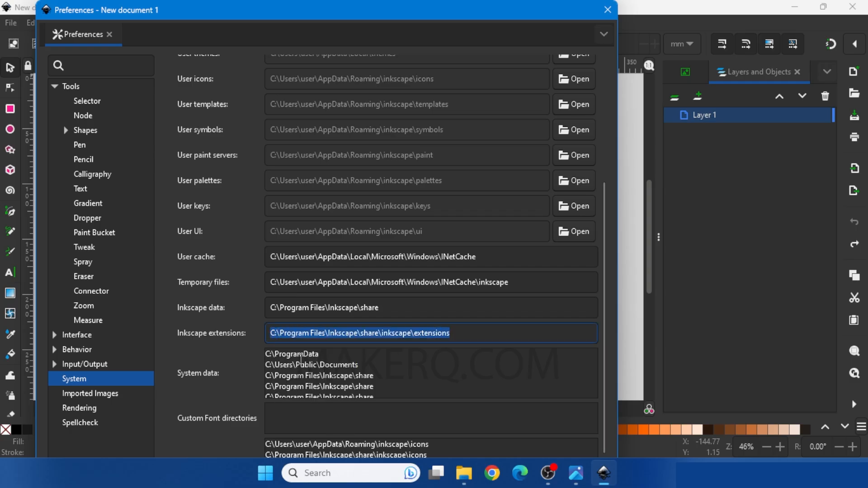
# Step: Go to the copied Inkscape extensions path in the Downloads window of File Explorer
pyautogui.moveTo(463, 473)
pyautogui.click(455, 446)
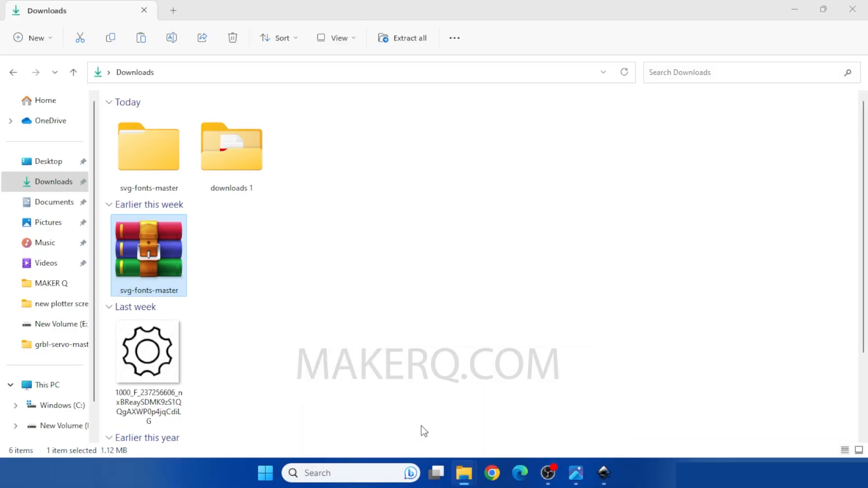
pyautogui.click(98, 76)
pyautogui.rightClick(123, 73)
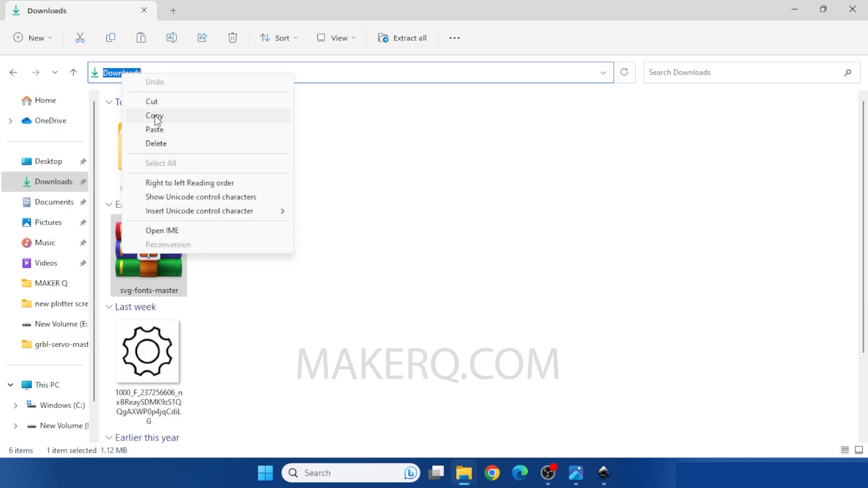
pyautogui.click(155, 128)
pyautogui.click(625, 73)
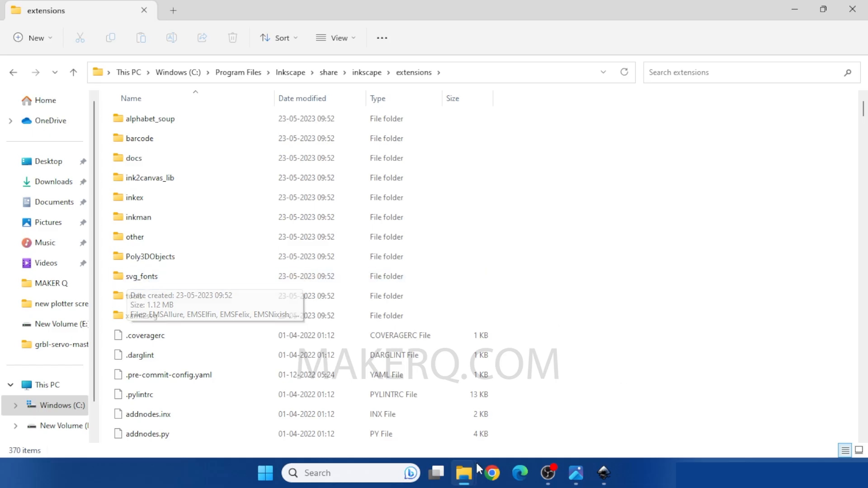
# Step: Copy all files in the fonts\EMS folder of the extracted svg-fonts-master package
pyautogui.moveTo(473, 476)
pyautogui.click(531, 407)
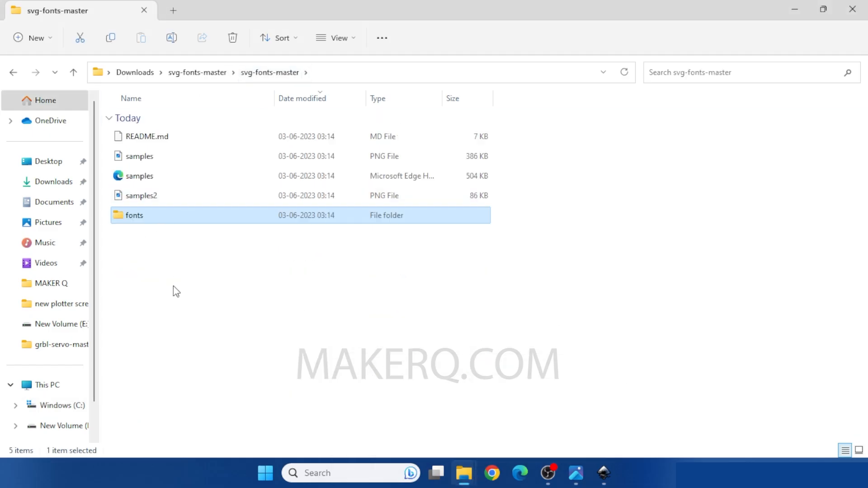
pyautogui.doubleClick(181, 217)
pyautogui.doubleClick(180, 157)
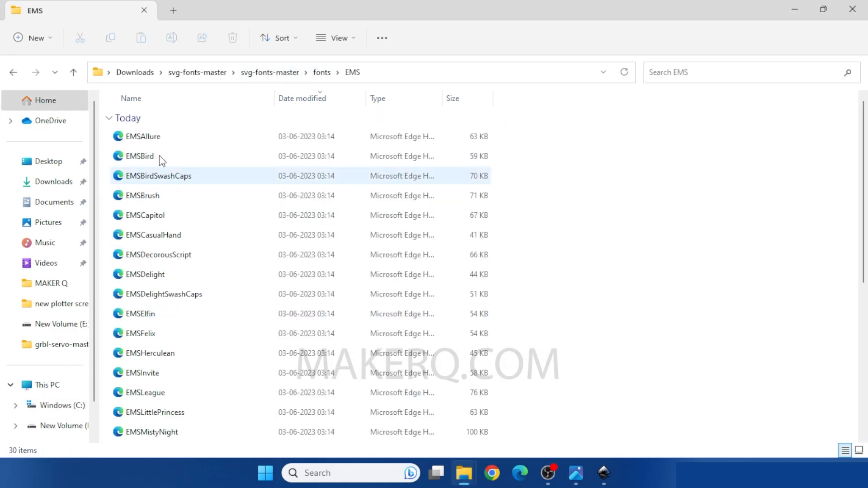
pyautogui.moveTo(107, 132); pyautogui.dragTo(331, 388)
pyautogui.rightClick(332, 334)
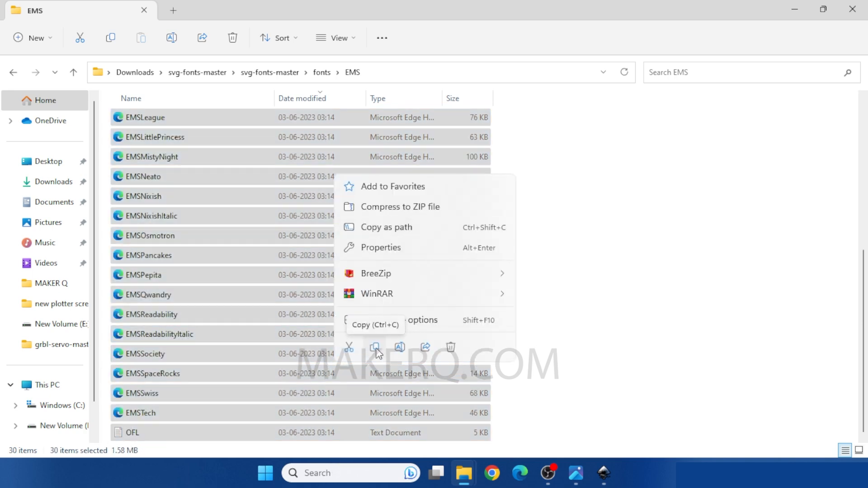
pyautogui.click(377, 353)
# Step: Paste the copied EMS font files into the svg_fonts folder under Inkscape's extensions, skipping files with the same names
pyautogui.moveTo(465, 474)
pyautogui.click(418, 413)
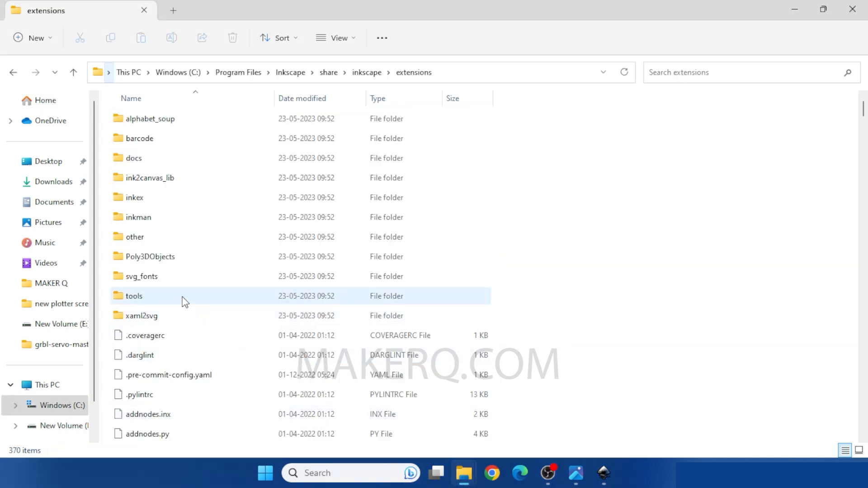
pyautogui.doubleClick(183, 283)
pyautogui.rightClick(578, 323)
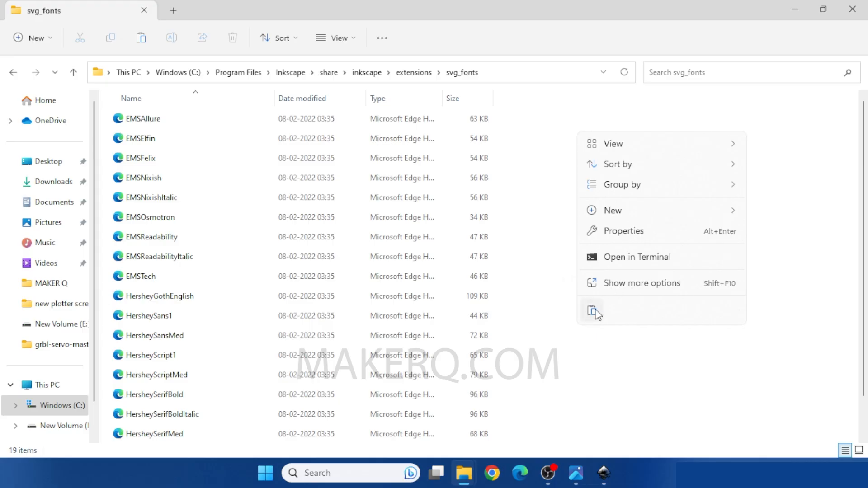
pyautogui.click(593, 310)
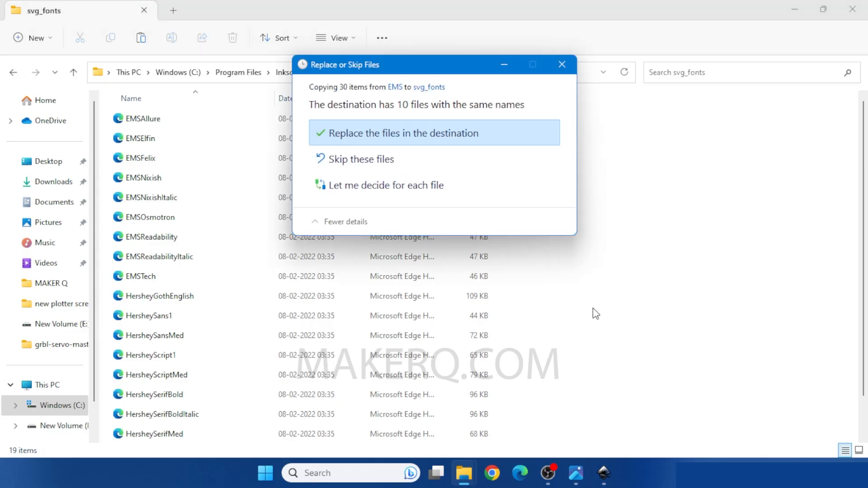
pyautogui.click(362, 159)
pyautogui.click(316, 155)
pyautogui.click(392, 174)
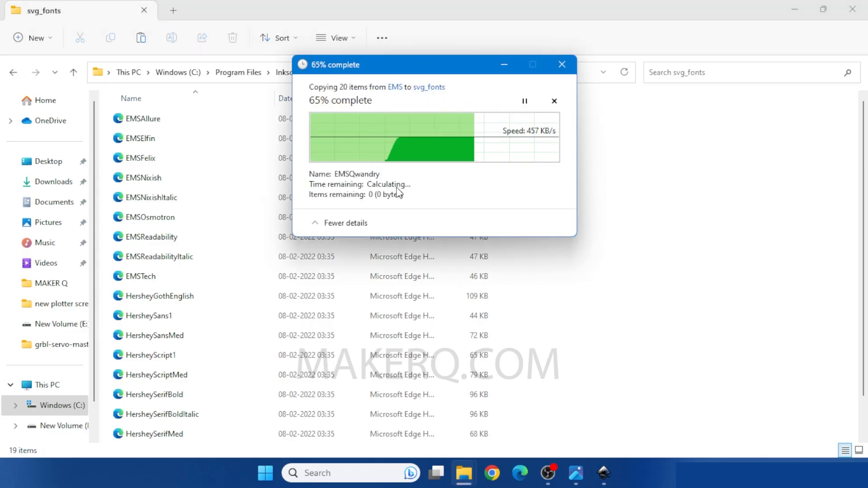
pyautogui.click(551, 295)
# Step: Switch to Inkscape, draw a text frame across the upper middle of the blank page and enter "maker q"
pyautogui.click(575, 480)
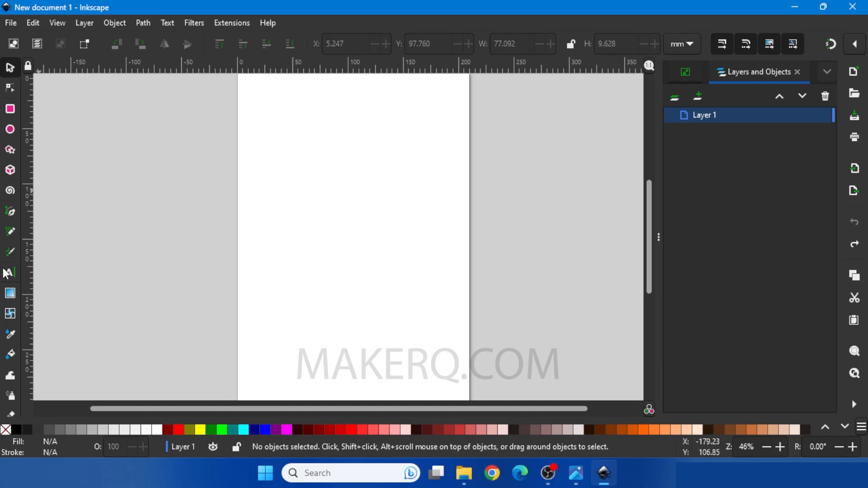
pyautogui.click(9, 272)
pyautogui.moveTo(261, 160); pyautogui.dragTo(416, 257)
pyautogui.write('maker q')
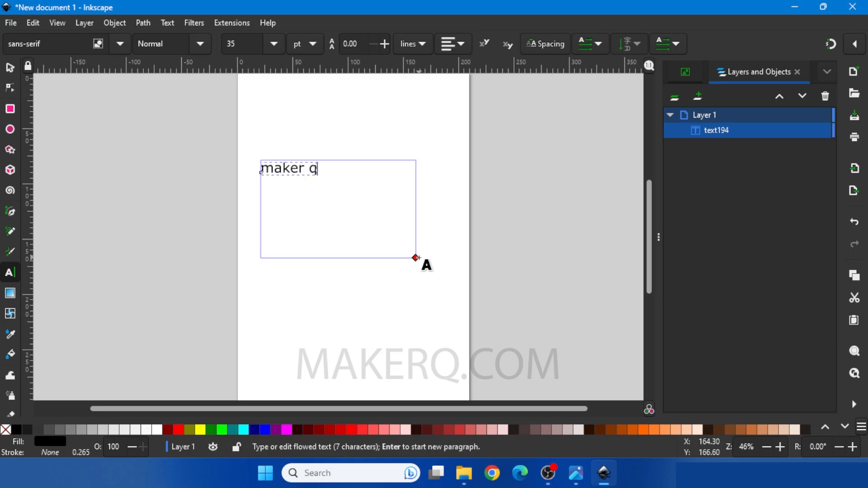
# Step: Preview the "maker q" text live in Hershey Text with the font face Other (given below) and the font name EMSPepita
pyautogui.click(232, 22)
pyautogui.moveTo(344, 103)
pyautogui.click(439, 152)
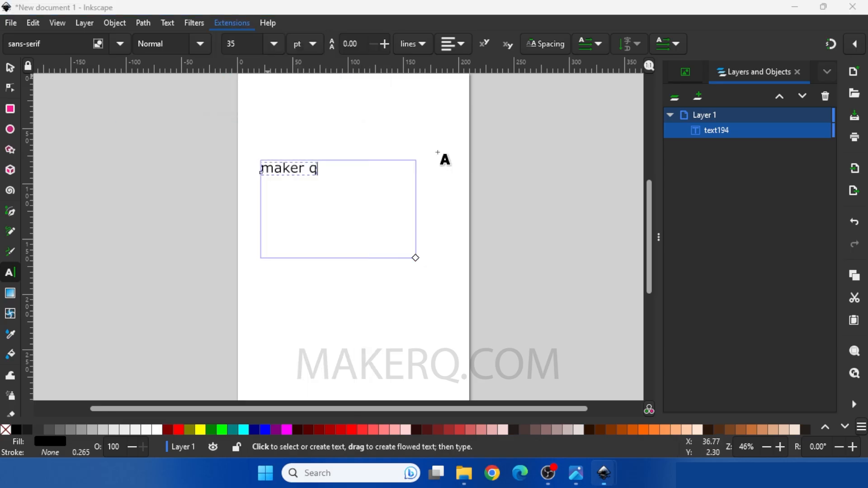
pyautogui.click(289, 273)
pyautogui.scroll(-2, 289, 280)
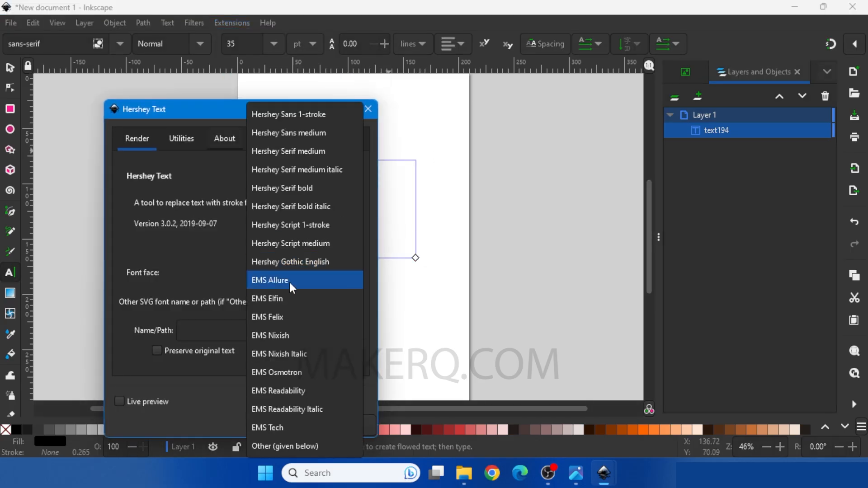
pyautogui.click(267, 443)
pyautogui.click(316, 330)
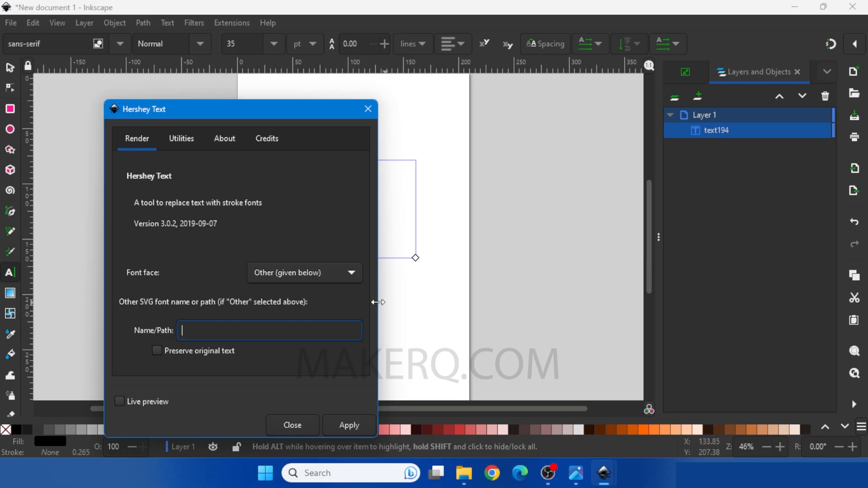
pyautogui.write('EMSPepita')
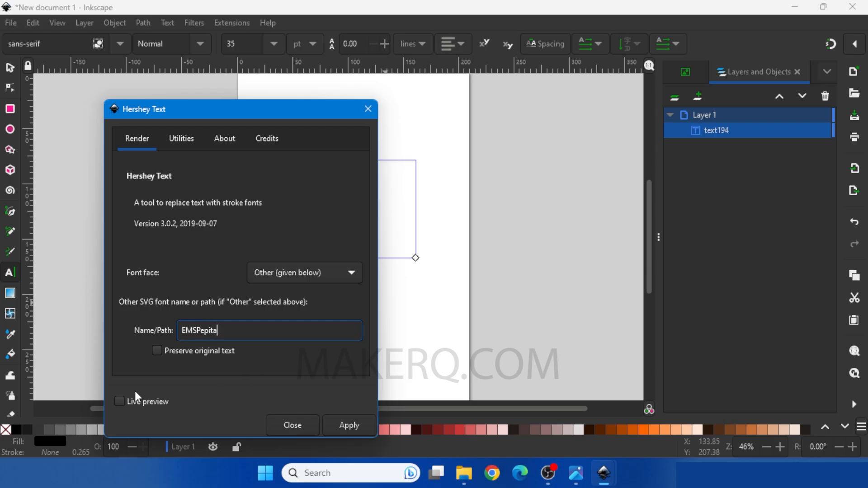
pyautogui.click(121, 399)
pyautogui.moveTo(259, 110); pyautogui.dragTo(632, 72)
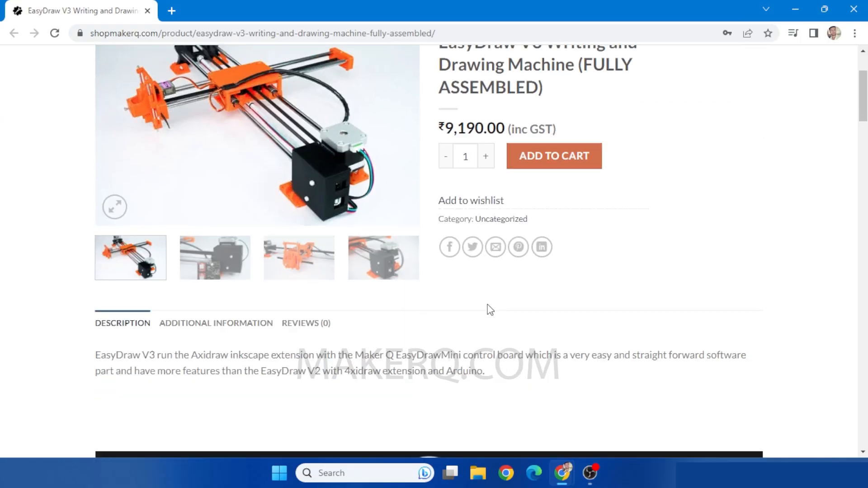
# Step: Download the D-Bot-1.5.3-stable-win.msi installer from the Windows section of the software downloads and open it
pyautogui.scroll(-15, 486, 305)
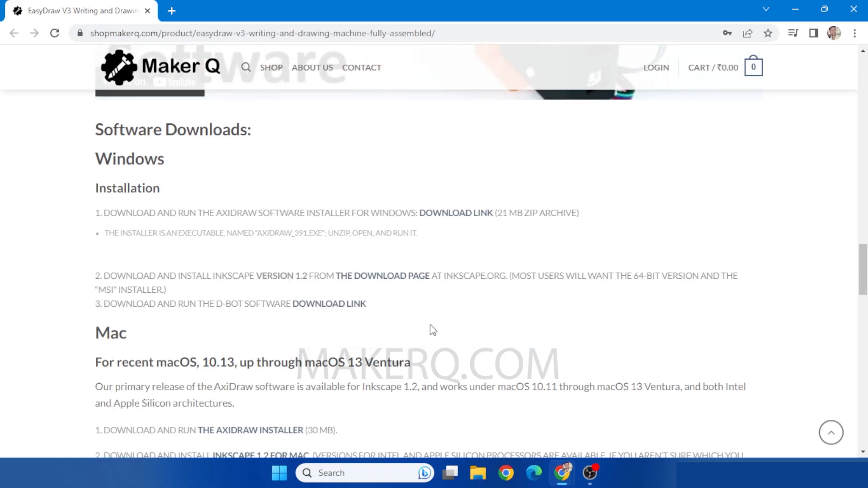
pyautogui.click(316, 304)
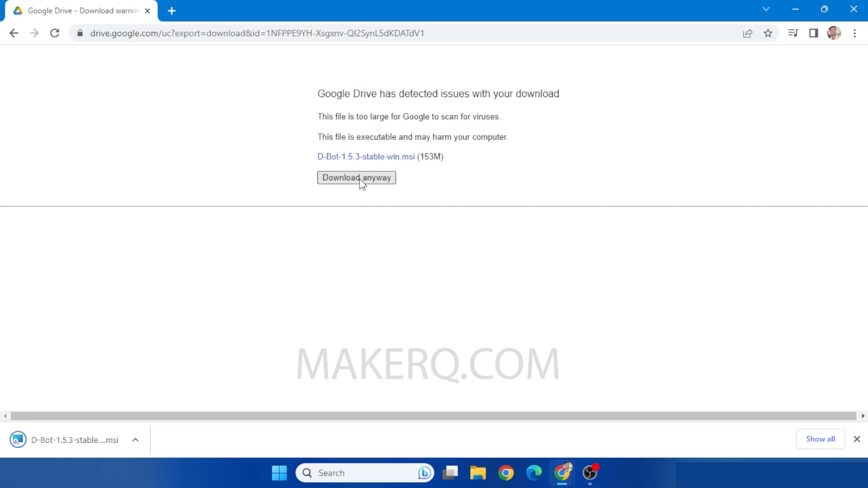
pyautogui.click(75, 447)
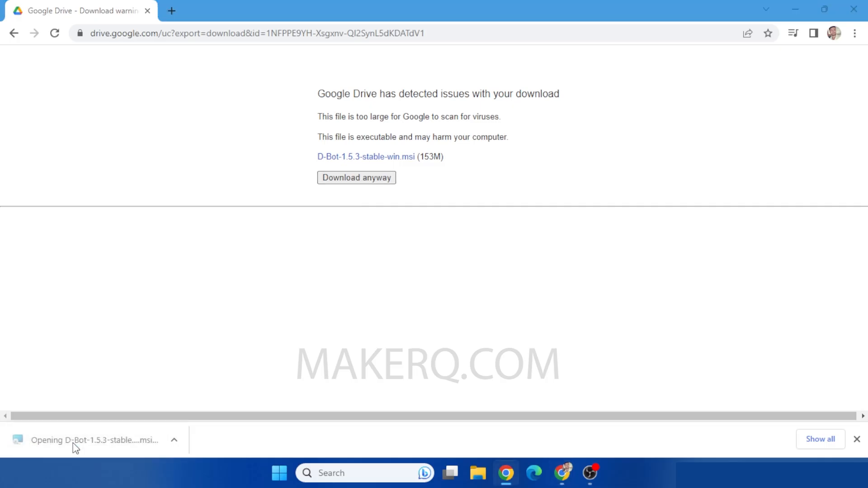
# Step: Allow the D-Bot installer to run despite the SmartScreen block, and launch D-Bot from the desktop
pyautogui.click(300, 142)
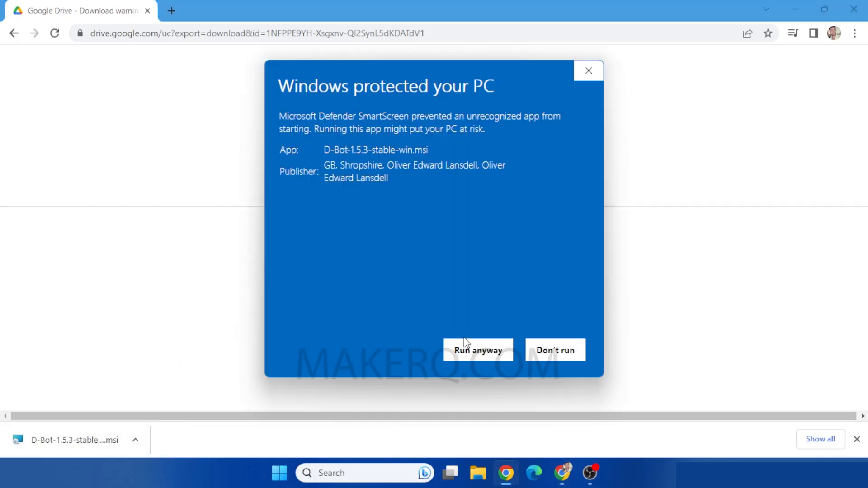
pyautogui.click(465, 349)
pyautogui.click(498, 335)
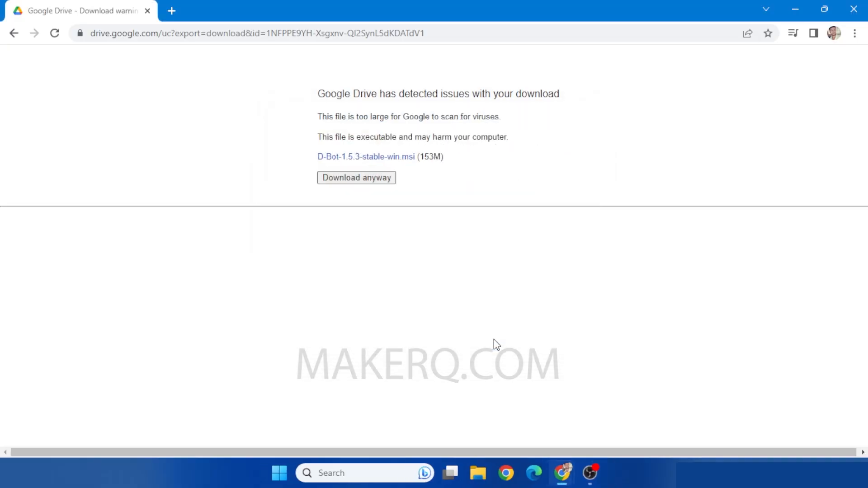
pyautogui.click(797, 9)
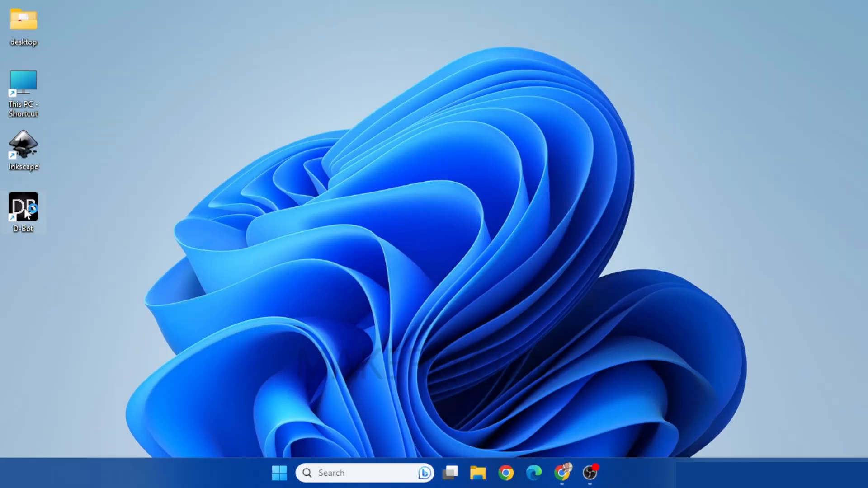
pyautogui.doubleClick(24, 208)
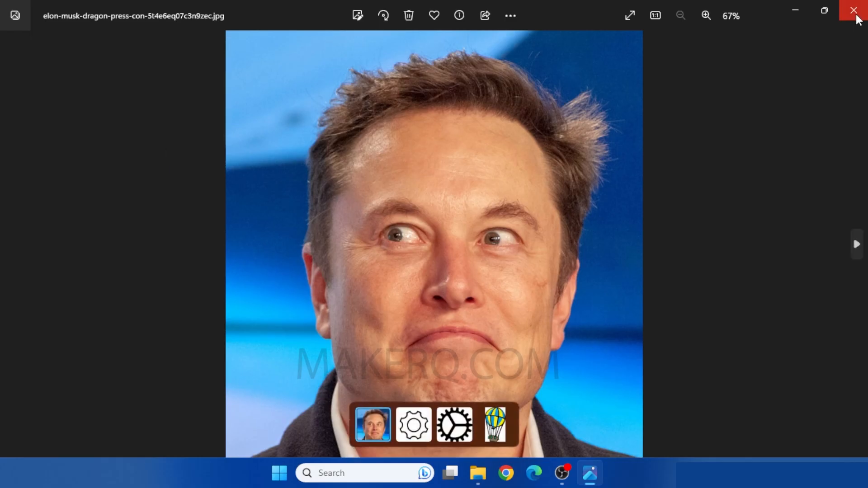
# Step: Close the photo viewer, switch to Chrome, search for "background remover" and open PhotoRoom's background removal page
pyautogui.click(855, 15)
pyautogui.click(501, 471)
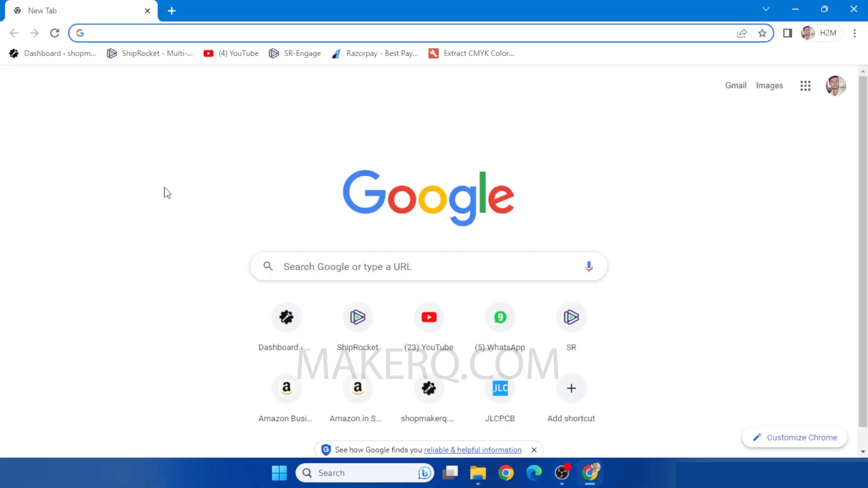
pyautogui.write('backgr')
pyautogui.press('Return')
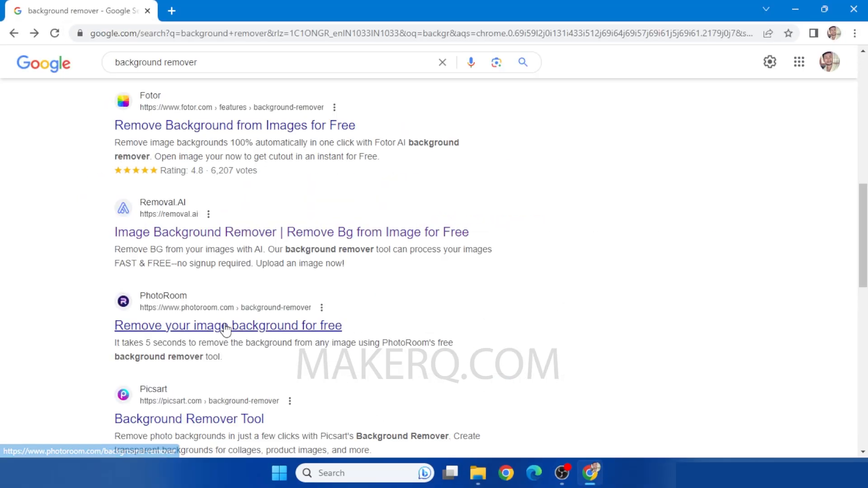
pyautogui.click(224, 328)
# Step: Upload the elon-musk-dragon-press-con photo from Downloads to PhotoRoom and download the version without background
pyautogui.click(444, 400)
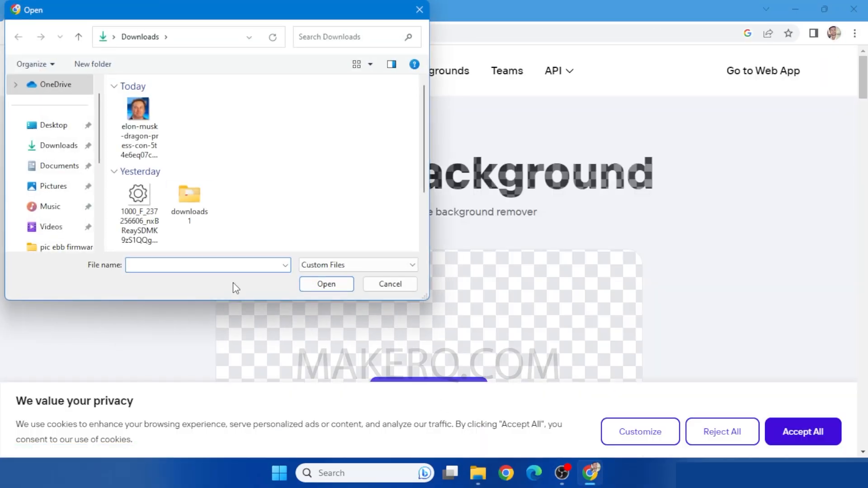
pyautogui.doubleClick(165, 135)
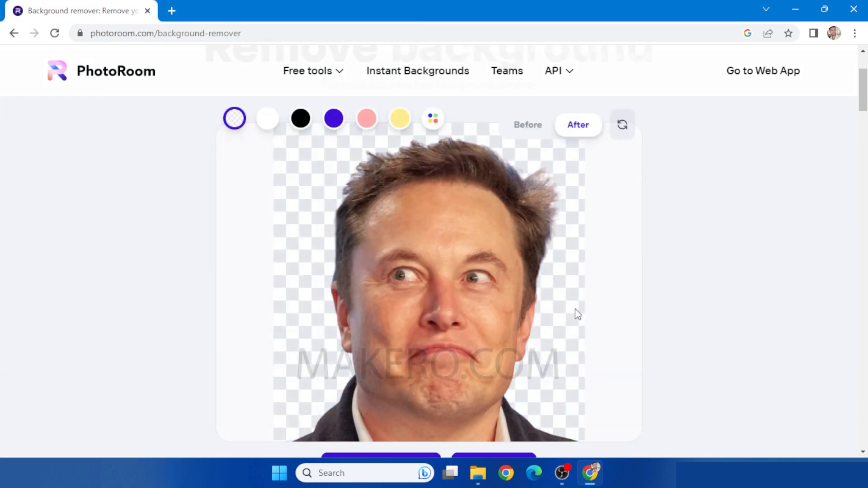
pyautogui.scroll(-5, 497, 278)
pyautogui.click(493, 265)
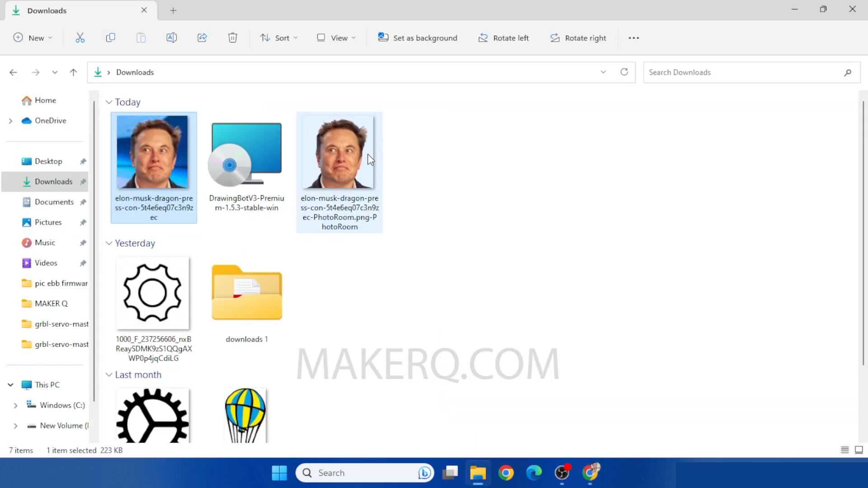
# Step: Open the PhotoRoom cutout for editing in Photos and set its Contrast and Highlights to 100
pyautogui.doubleClick(358, 177)
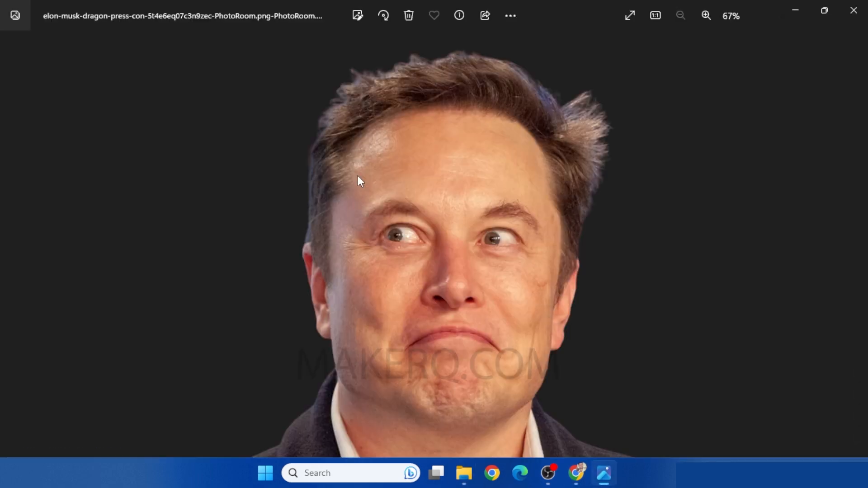
pyautogui.click(356, 16)
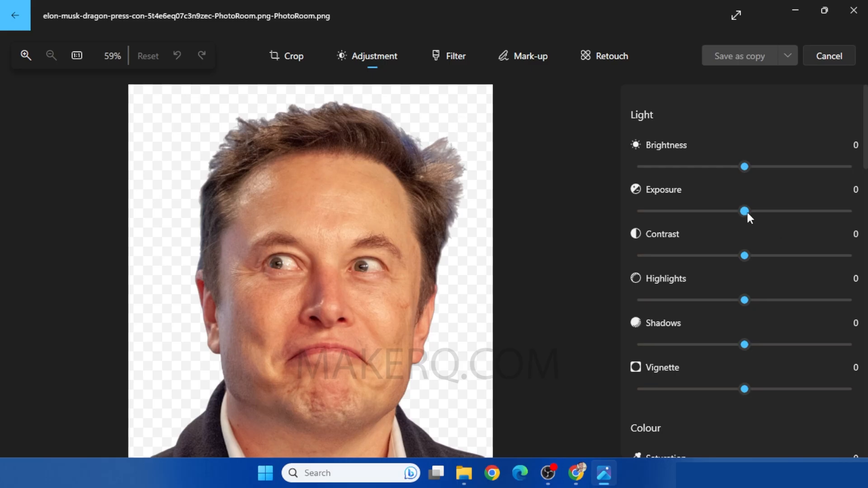
pyautogui.moveTo(744, 255); pyautogui.dragTo(833, 255)
pyautogui.moveTo(744, 300); pyautogui.dragTo(853, 301)
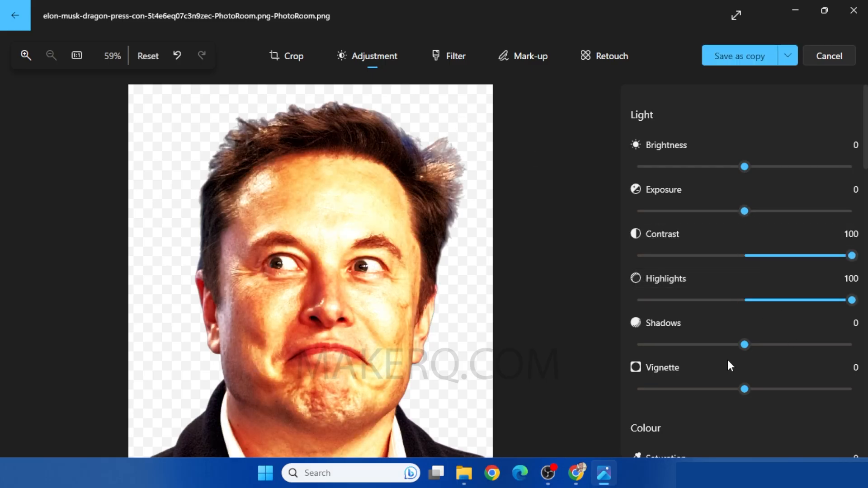
# Step: Set Shadows to -100, shift the portrait's colours to a cold blue tint and save the edited image
pyautogui.moveTo(744, 344); pyautogui.dragTo(775, 333)
pyautogui.scroll(-3, 741, 316)
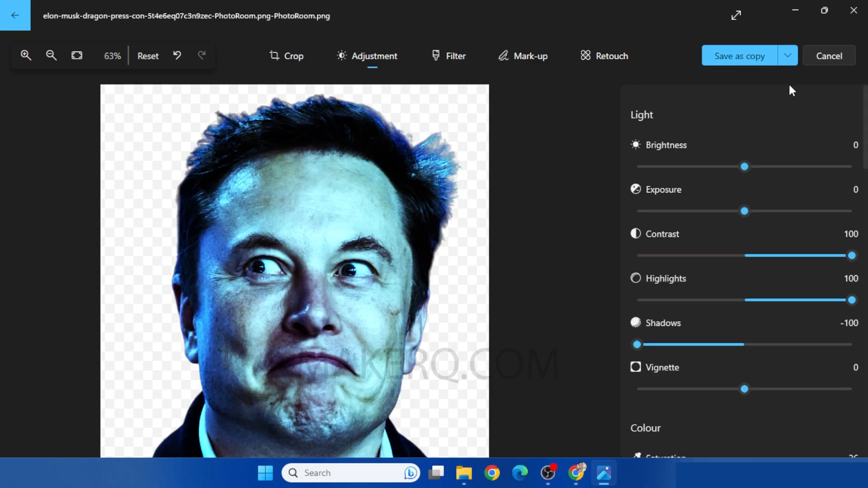
pyautogui.click(788, 57)
pyautogui.click(750, 80)
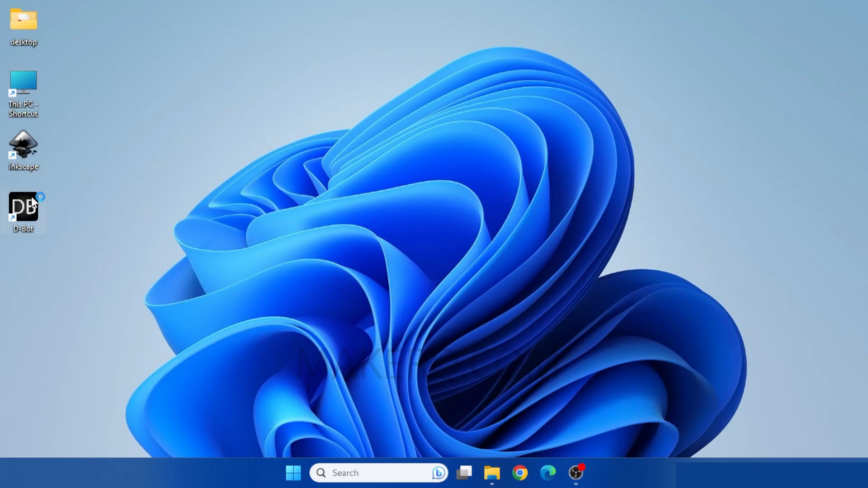
# Step: Launch D-Bot from the desktop and import the edited PhotoRoom portrait from Downloads as an image
pyautogui.doubleClick(31, 199)
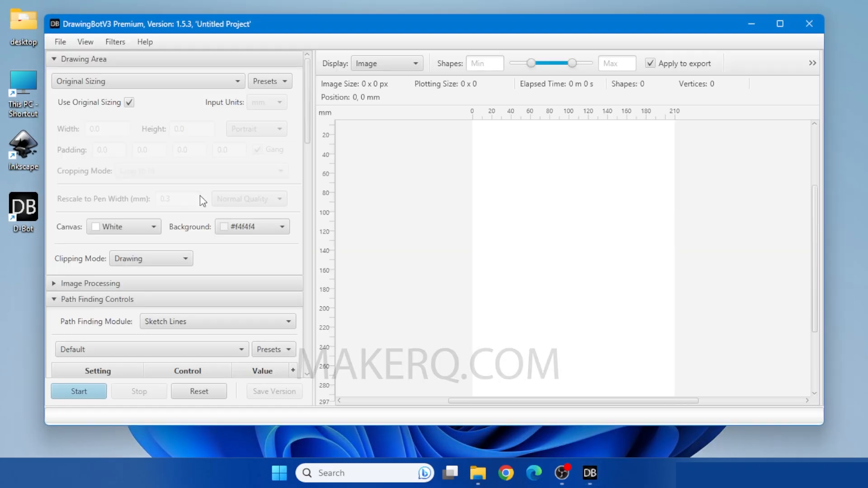
pyautogui.click(61, 42)
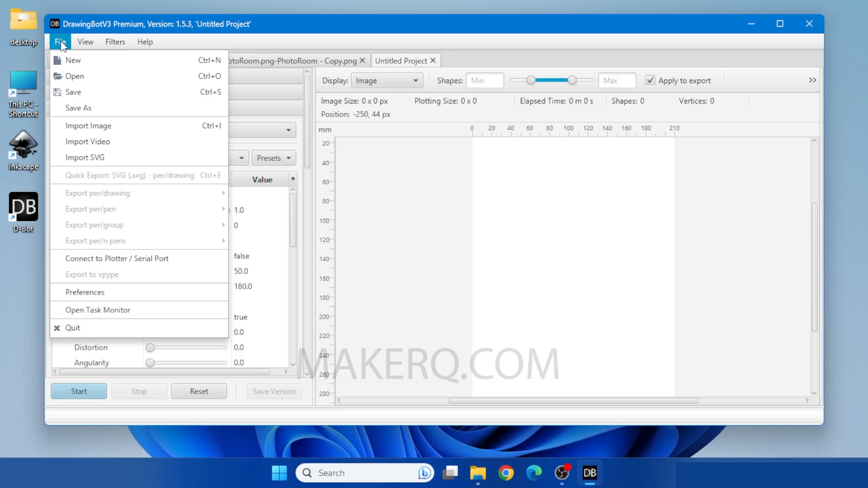
pyautogui.click(88, 125)
pyautogui.click(138, 185)
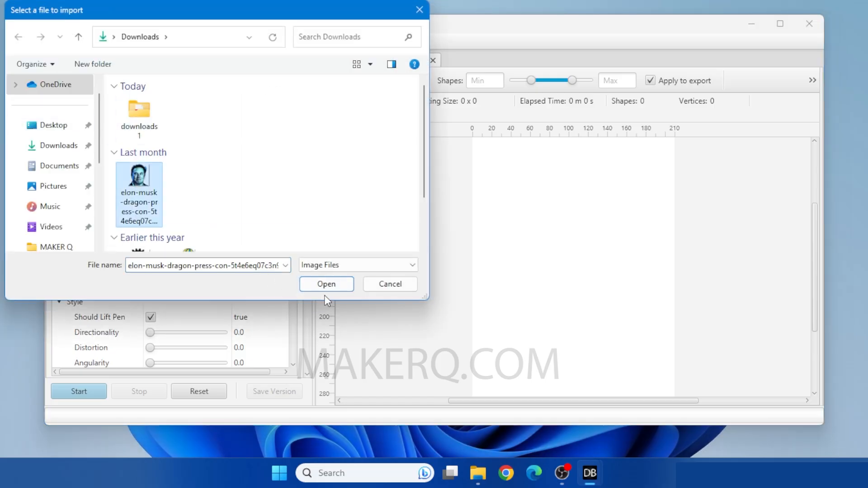
pyautogui.click(325, 284)
# Step: Set the drawing area to A4 Paper and the cropping mode to Scale to fit
pyautogui.click(65, 78)
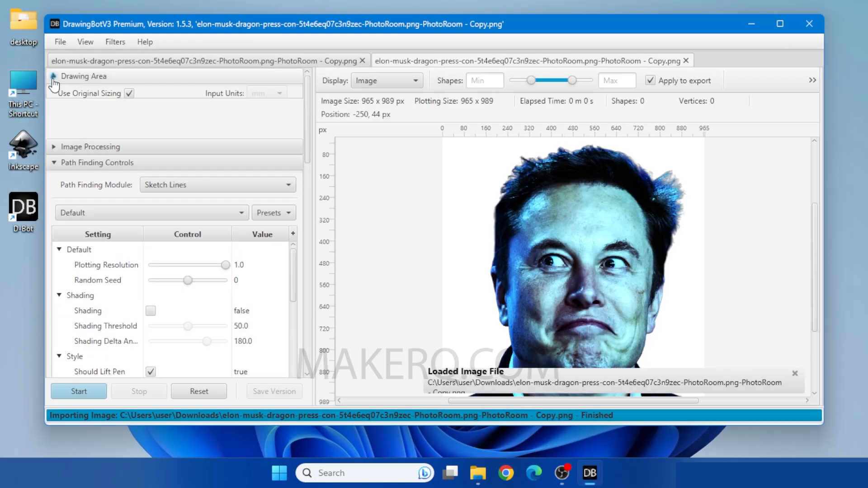
pyautogui.click(144, 99)
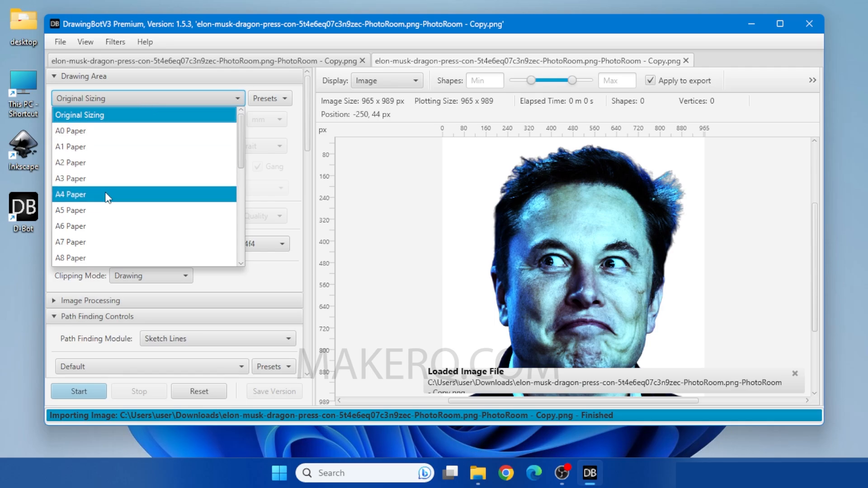
pyautogui.click(72, 194)
pyautogui.click(151, 194)
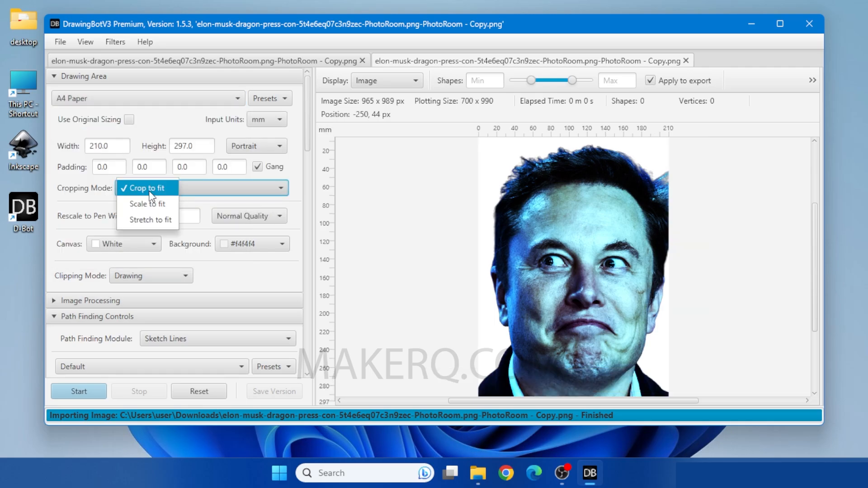
pyautogui.click(149, 203)
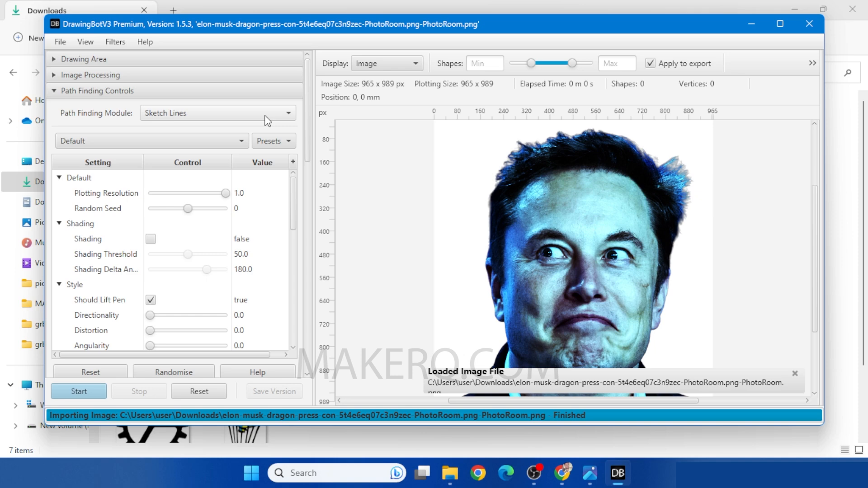
# Step: Plot the portrait with the Sketch Shapes module and disable every pen in the Dark Greys set except 100 Black
pyautogui.click(264, 115)
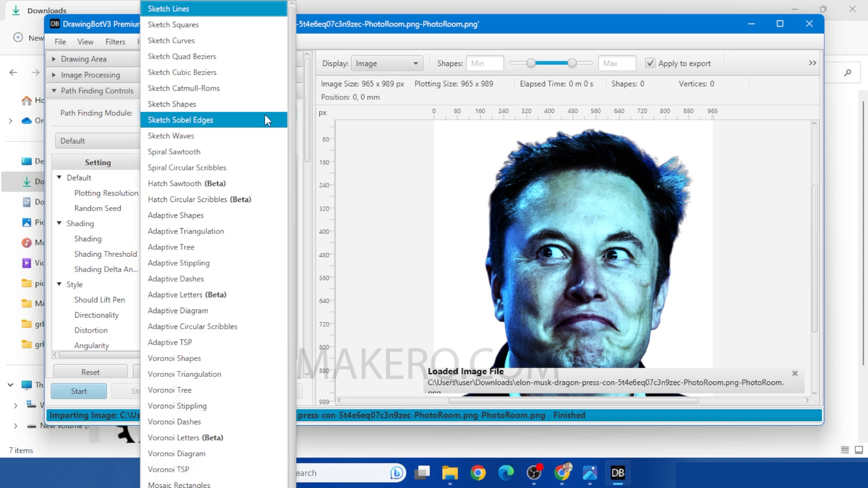
pyautogui.click(259, 103)
pyautogui.scroll(-10, 289, 204)
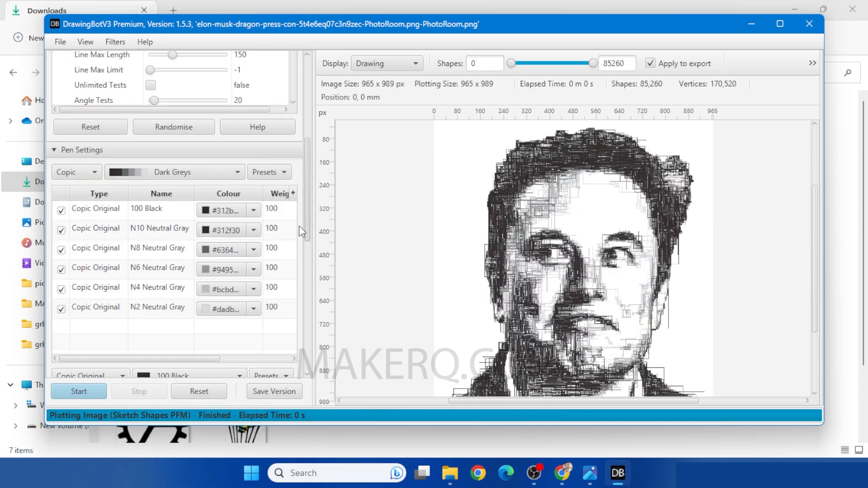
pyautogui.click(61, 228)
pyautogui.click(61, 248)
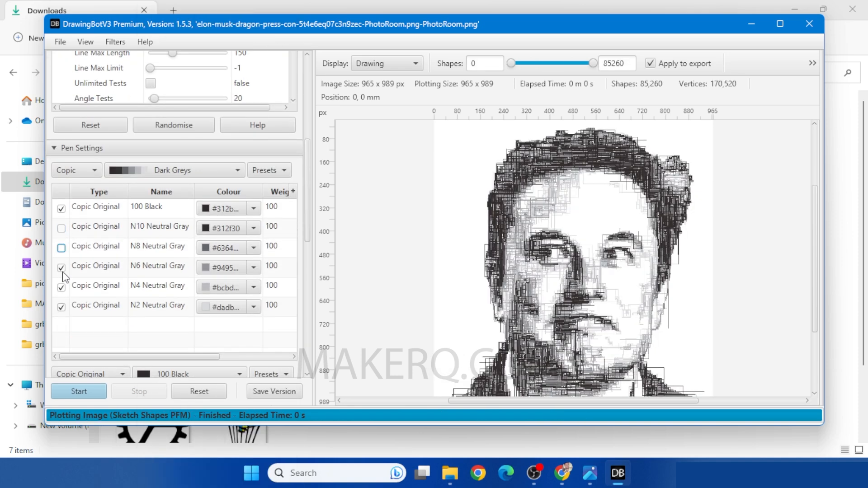
pyautogui.click(61, 267)
pyautogui.click(61, 288)
pyautogui.click(61, 307)
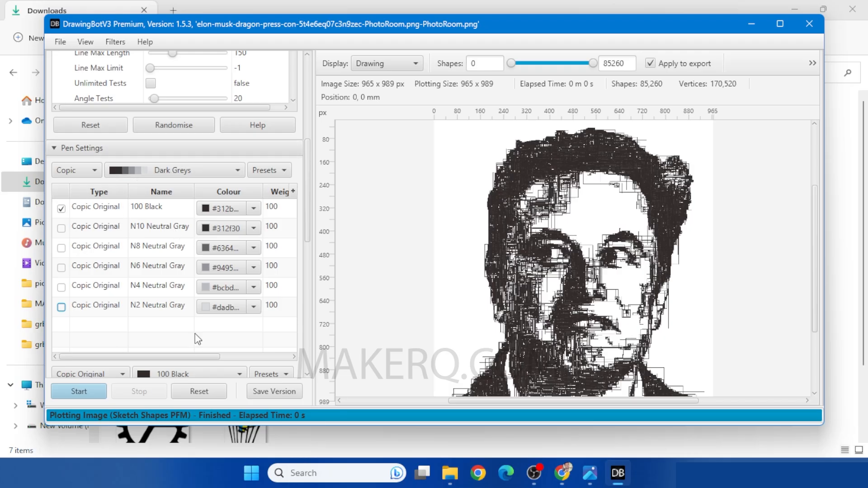
# Step: Try the Sketch Shapes plot at plotting resolutions 0.645 and 0.471, ending on a value slightly above 0.645
pyautogui.moveTo(306, 197); pyautogui.dragTo(304, 116)
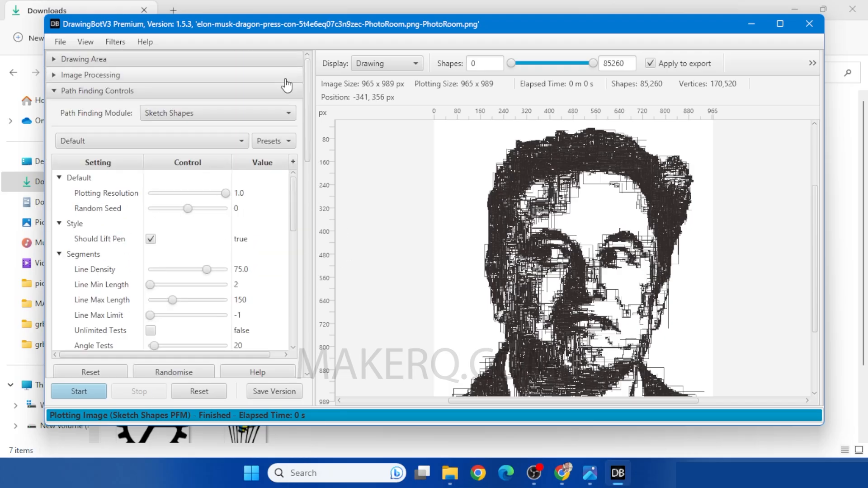
pyautogui.click(195, 193)
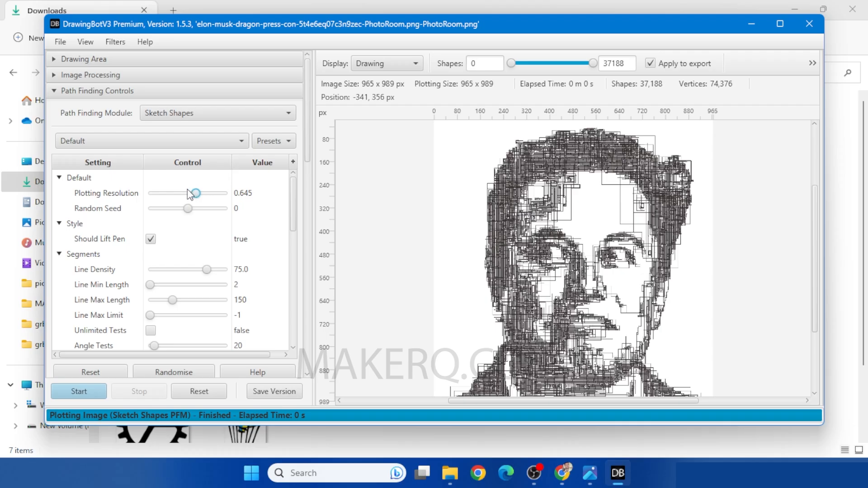
pyautogui.click(181, 193)
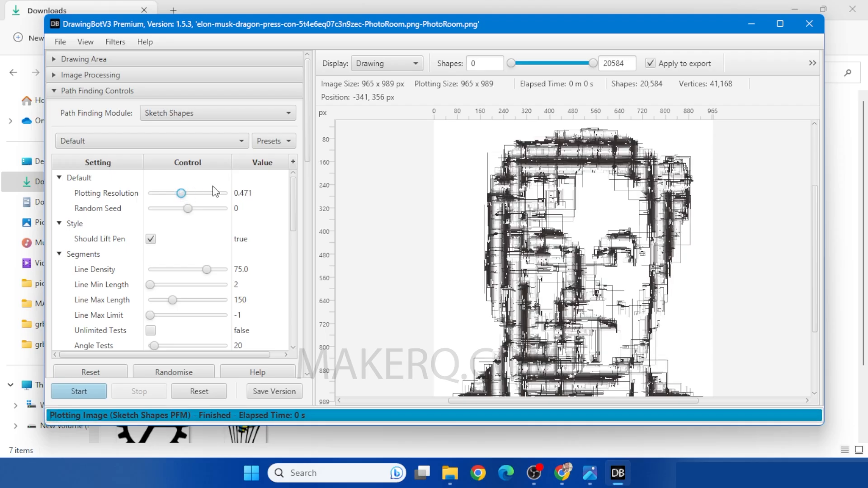
pyautogui.click(203, 196)
# Step: Plot the portrait on A4 Paper with the Sketch Cubic Beziers module and the Single Pen Style V1 preset
pyautogui.click(190, 113)
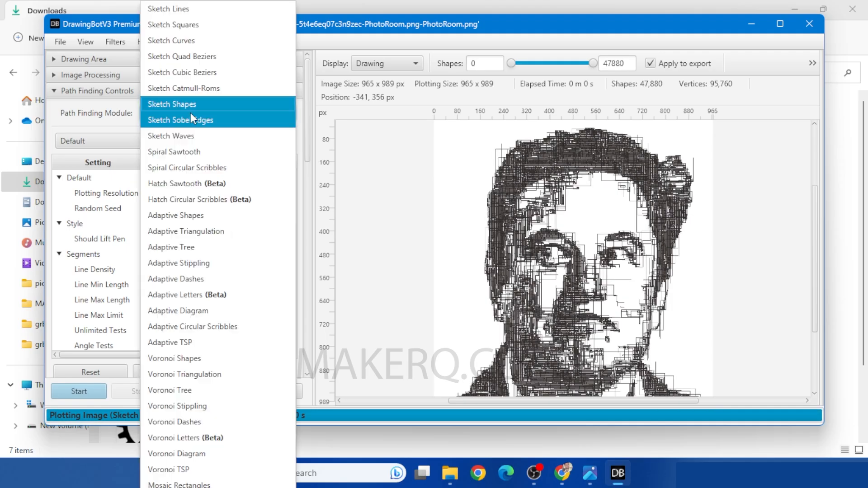
pyautogui.click(216, 76)
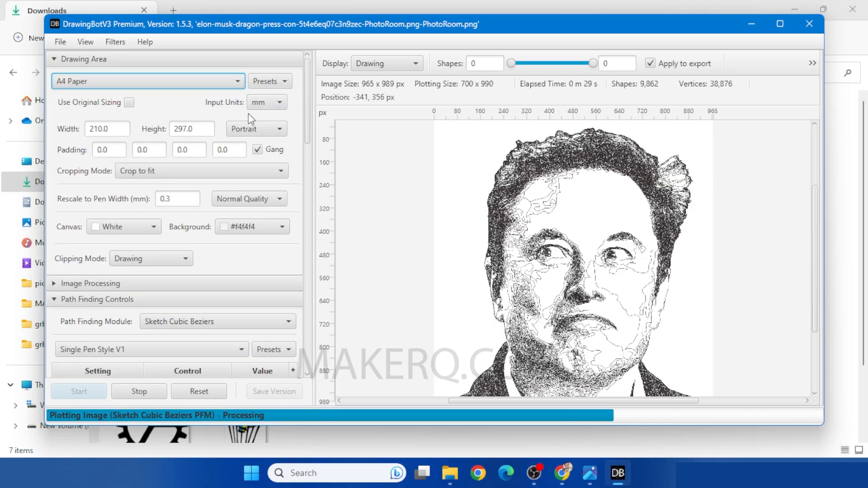
pyautogui.scroll(-3, 244, 294)
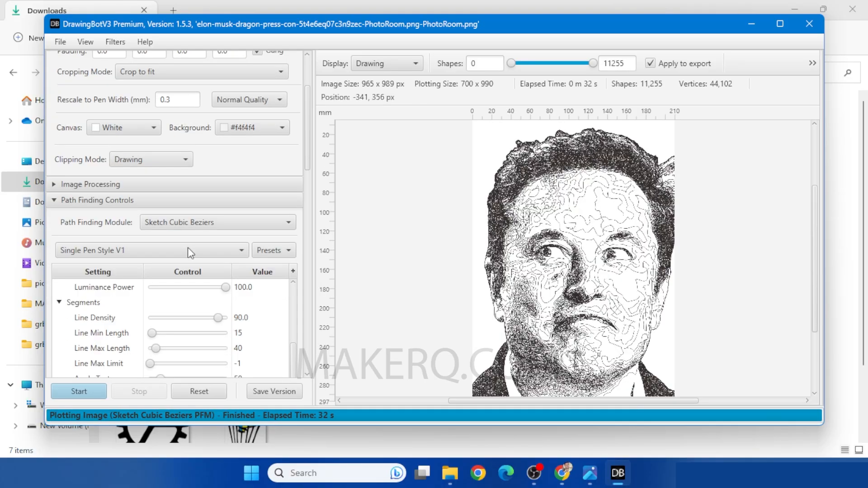
# Step: Export the plotted portrait per drawing as an Inkscape SVG in the Downloads folder
pyautogui.click(60, 42)
pyautogui.moveTo(194, 192)
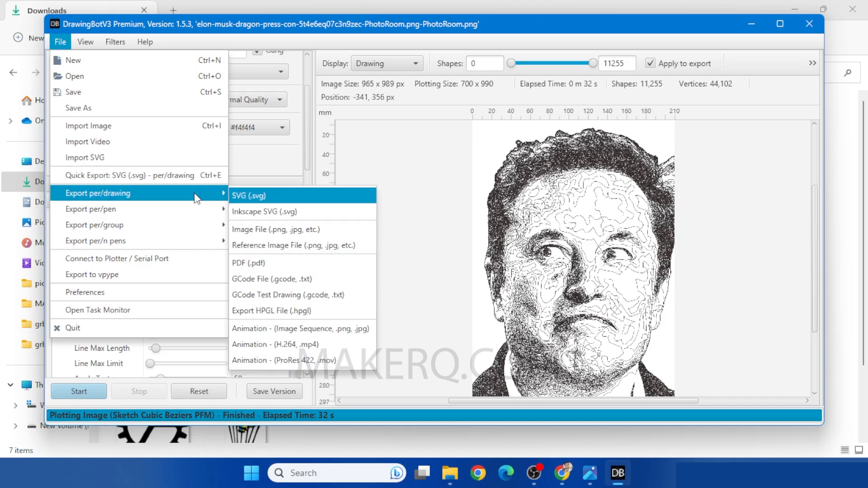
pyautogui.click(274, 212)
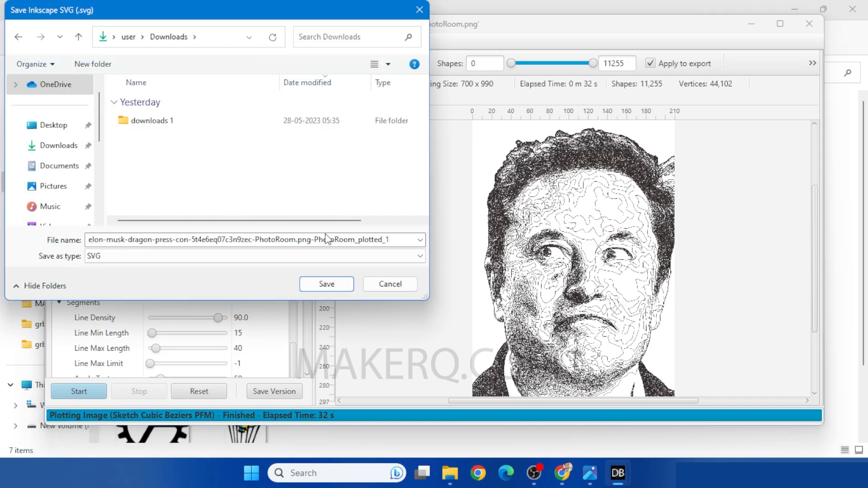
pyautogui.click(325, 283)
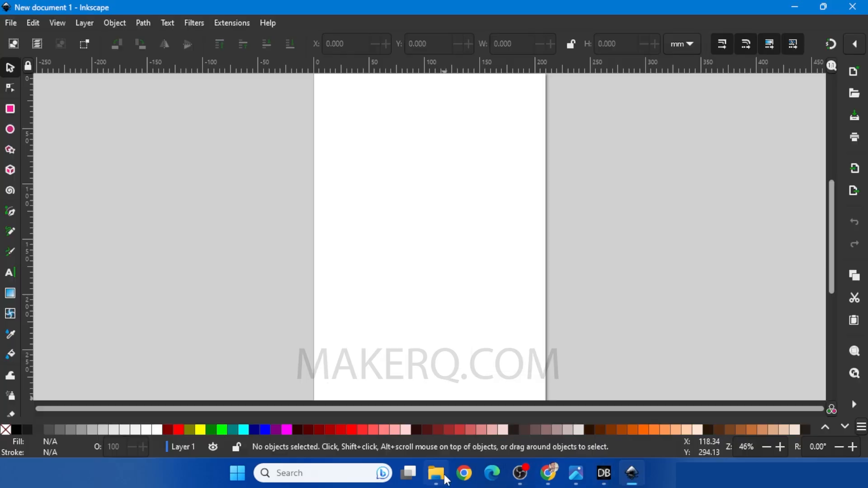
# Step: Switch to Inkscape and import the exported portrait SVG from the file manager into the blank document
pyautogui.click(445, 479)
pyautogui.moveTo(407, 183); pyautogui.dragTo(402, 268)
pyautogui.click(384, 245)
pyautogui.scroll(-1, 405, 216)
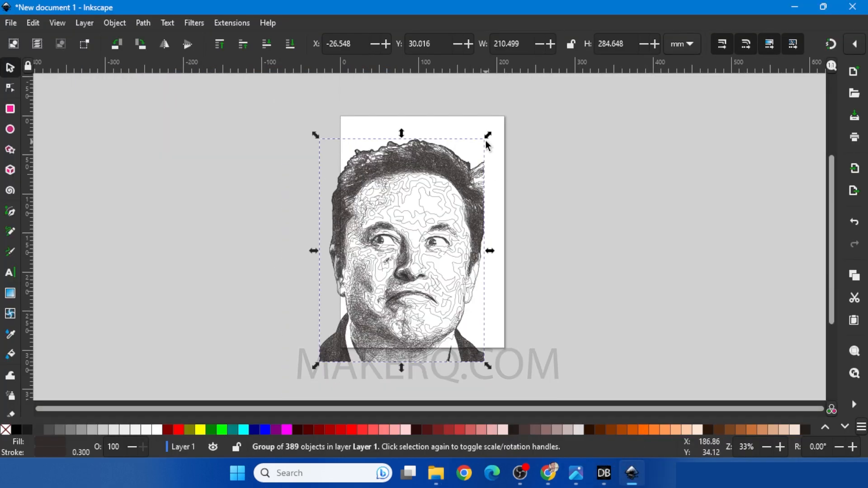
# Step: Move the portrait onto the page and scale it to about 200 × 271 mm, inside the page edges
pyautogui.moveTo(477, 168); pyautogui.dragTo(495, 147)
pyautogui.moveTo(506, 114); pyautogui.dragTo(500, 126)
pyautogui.moveTo(484, 158); pyautogui.dragTo(487, 153)
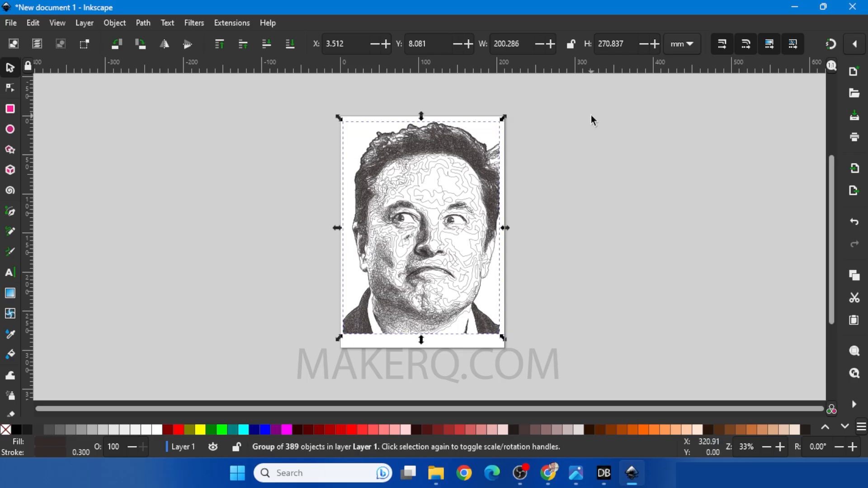
# Step: Deselect the portrait and plot it with AxiDraw Control
pyautogui.click(591, 117)
pyautogui.click(229, 24)
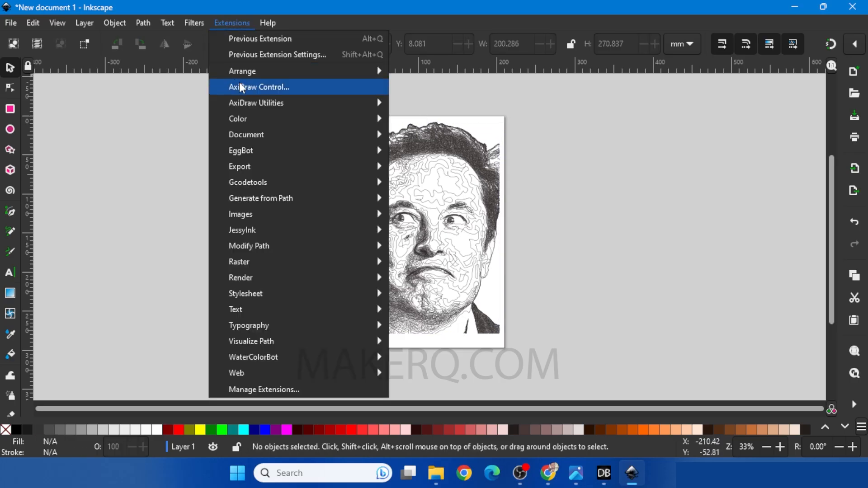
pyautogui.click(244, 85)
pyautogui.click(374, 368)
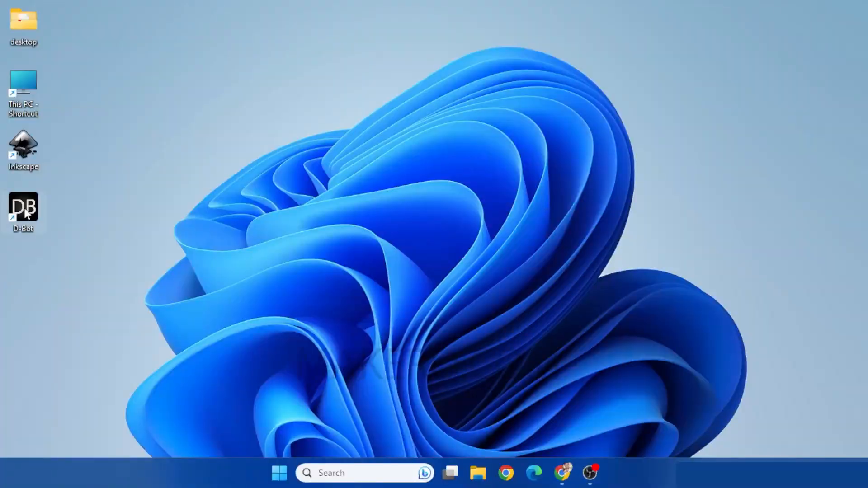
# Step: Launch D-Bot from the desktop and import the image ezgif.com-webp-to-jpg.jpg from Downloads
pyautogui.doubleClick(24, 208)
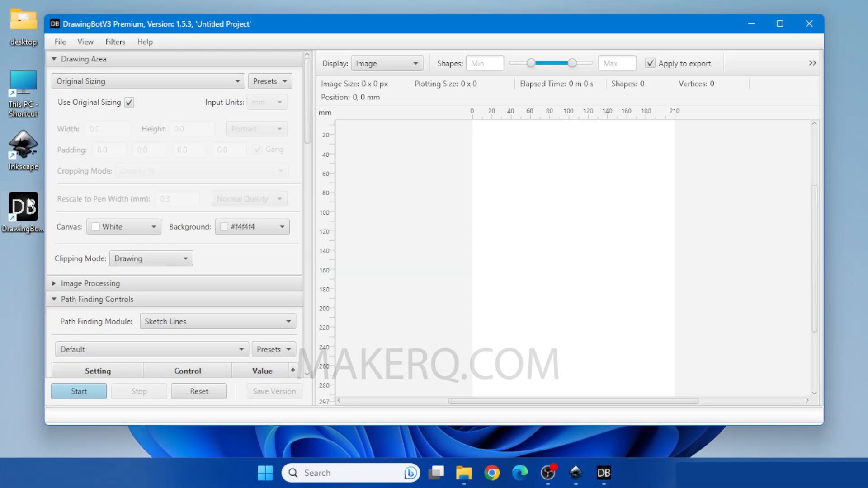
pyautogui.click(58, 42)
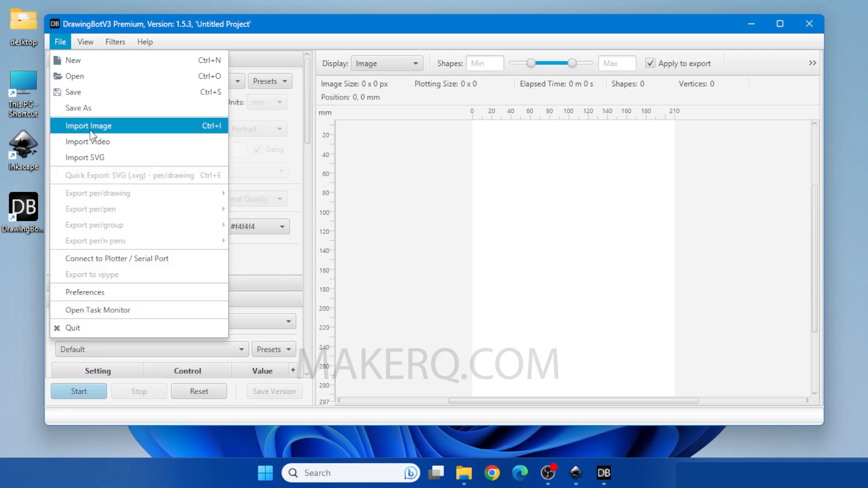
pyautogui.click(88, 128)
pyautogui.click(191, 117)
pyautogui.click(326, 282)
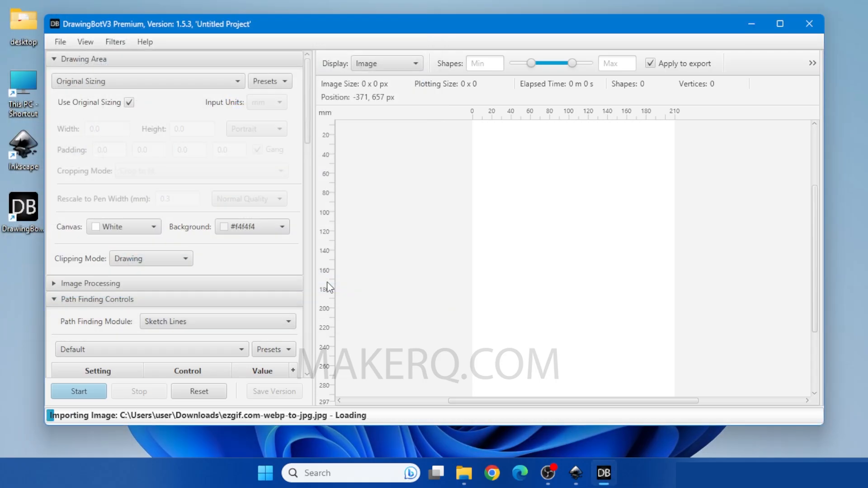
# Step: Set the drawing area to A4 Paper and the cropping mode to Scale to fit for the colour portrait
pyautogui.click(54, 59)
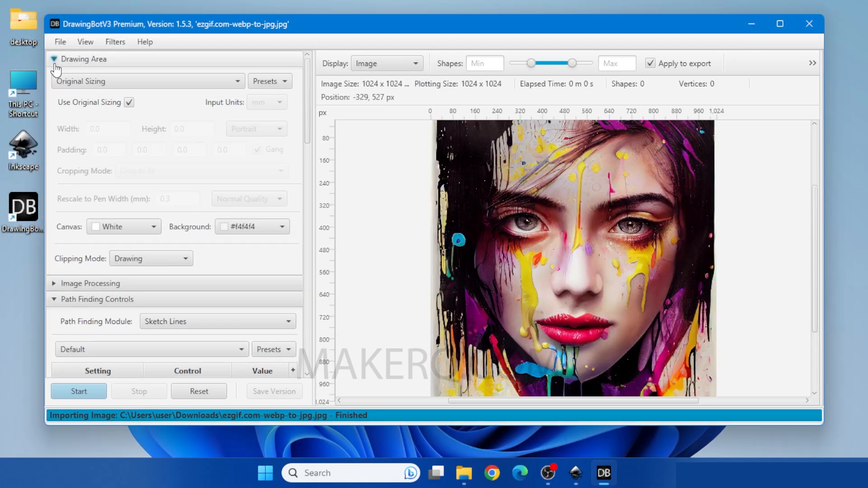
pyautogui.click(137, 80)
pyautogui.click(93, 174)
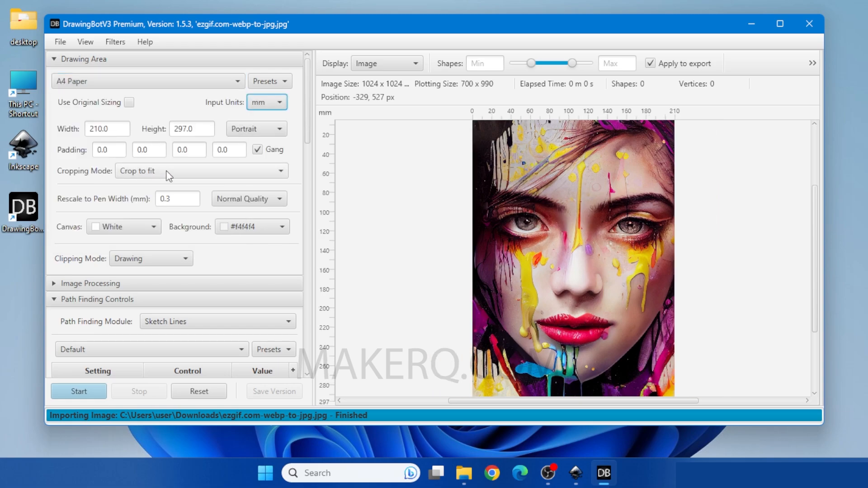
pyautogui.click(168, 176)
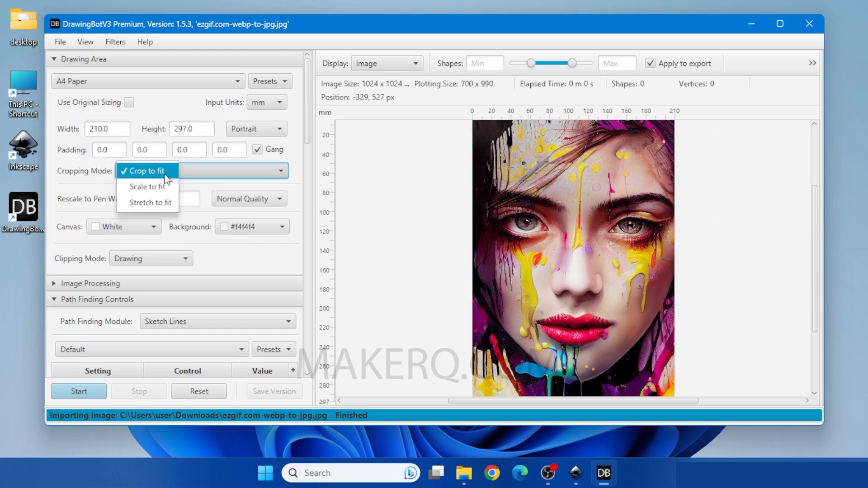
pyautogui.click(154, 187)
# Step: Rescale the drawing to a 0.7 mm pen width at High Quality
pyautogui.click(175, 194)
pyautogui.press('BackSpace')
pyautogui.press('BackSpace')
pyautogui.press('BackSpace')
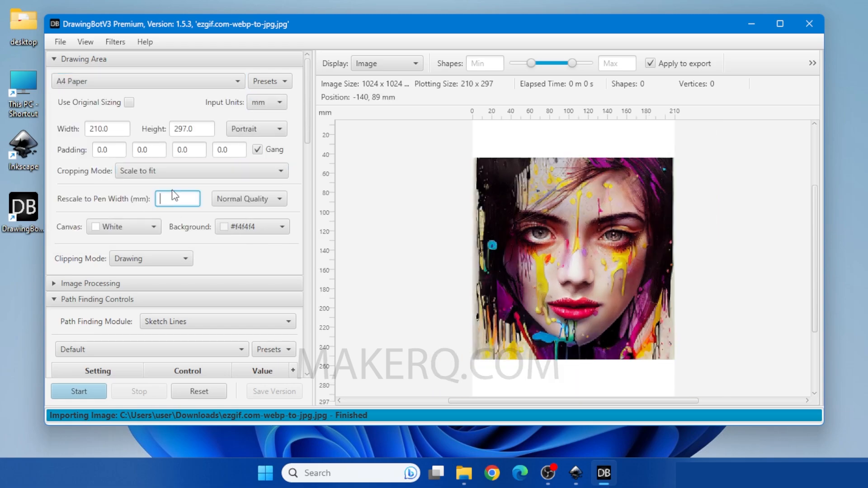
pyautogui.write('.7')
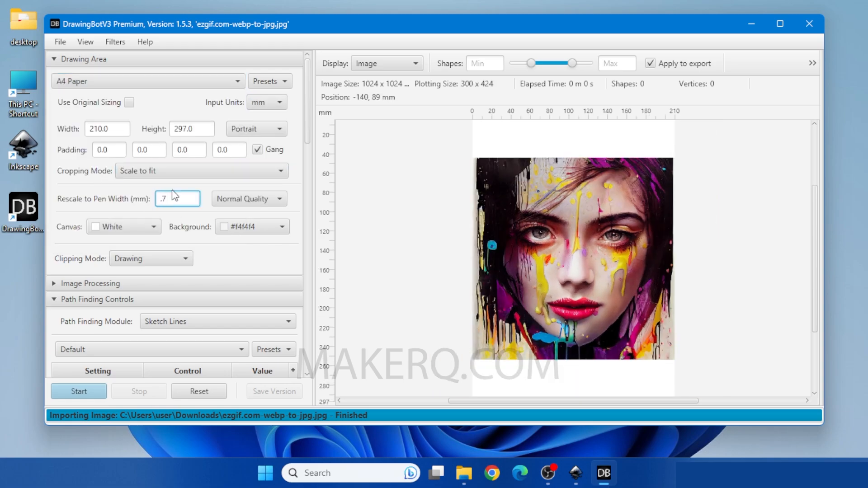
pyautogui.click(256, 201)
pyautogui.click(254, 197)
# Step: Plot the colour portrait with the Sketch Squares path finding module
pyautogui.scroll(-3, 206, 208)
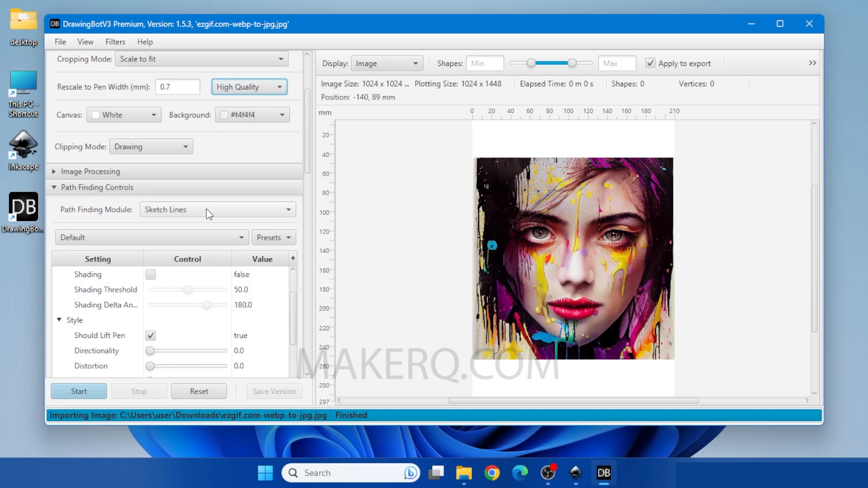
pyautogui.click(206, 210)
pyautogui.click(222, 24)
# Step: Change the pen set to Winsor & Newton 6 Vibrant Tones
pyautogui.scroll(-5, 194, 212)
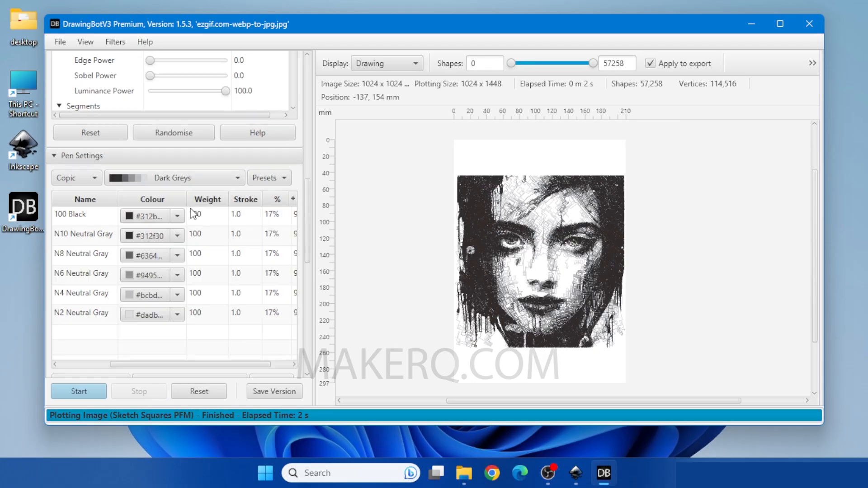
pyautogui.click(77, 177)
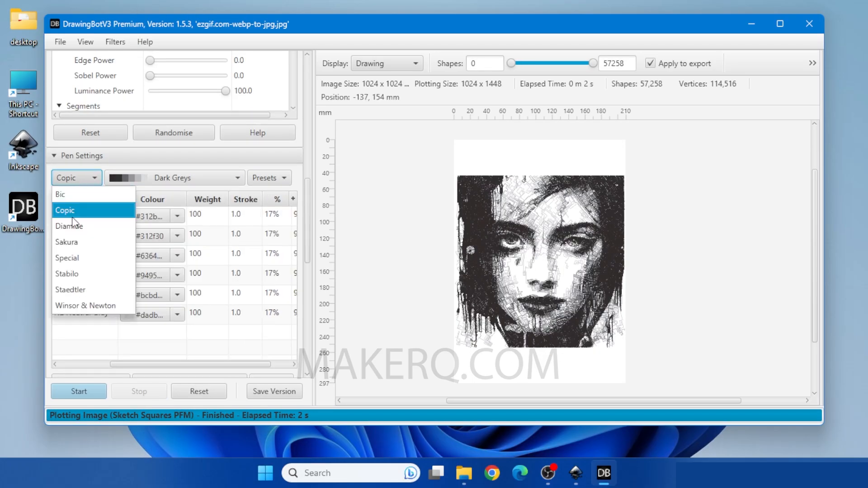
pyautogui.click(99, 303)
pyautogui.click(198, 178)
pyautogui.scroll(3, 214, 256)
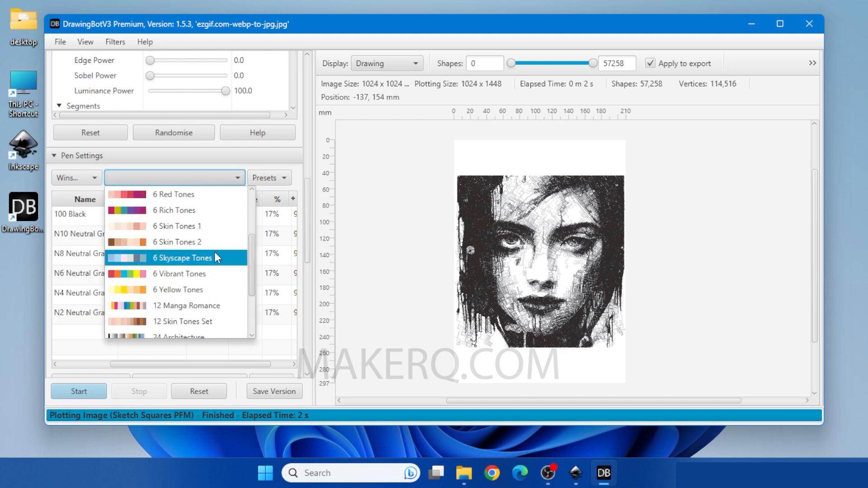
pyautogui.click(181, 273)
# Step: Replot the colour portrait with the Sketch Cubic Beziers path finding module
pyautogui.scroll(10, 286, 128)
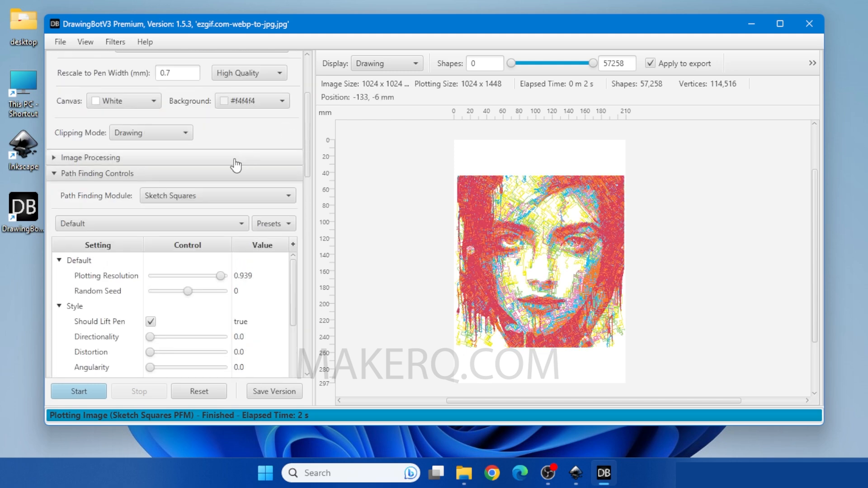
pyautogui.click(226, 195)
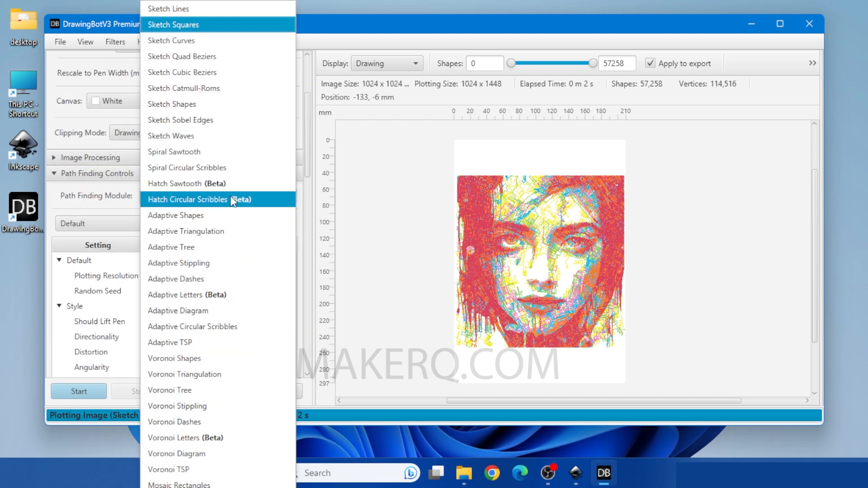
pyautogui.click(221, 78)
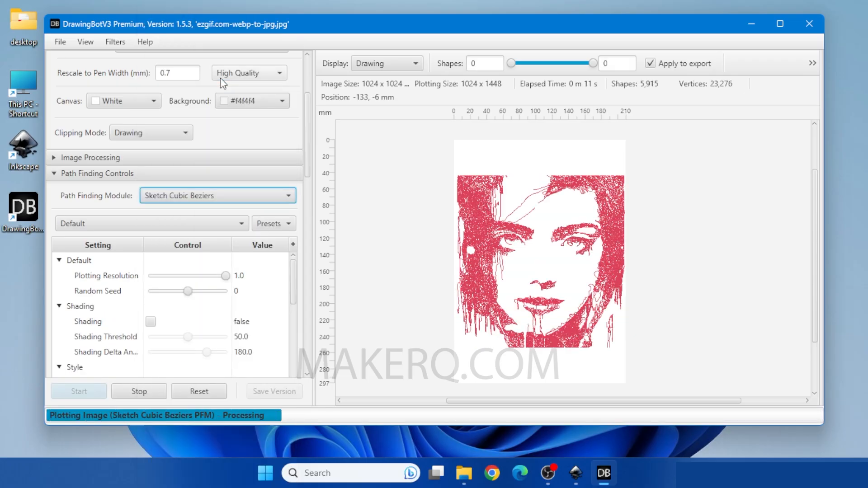
# Step: Export the multicolour drawing per drawing as an Inkscape SVG on the Desktop
pyautogui.click(56, 43)
pyautogui.moveTo(118, 194)
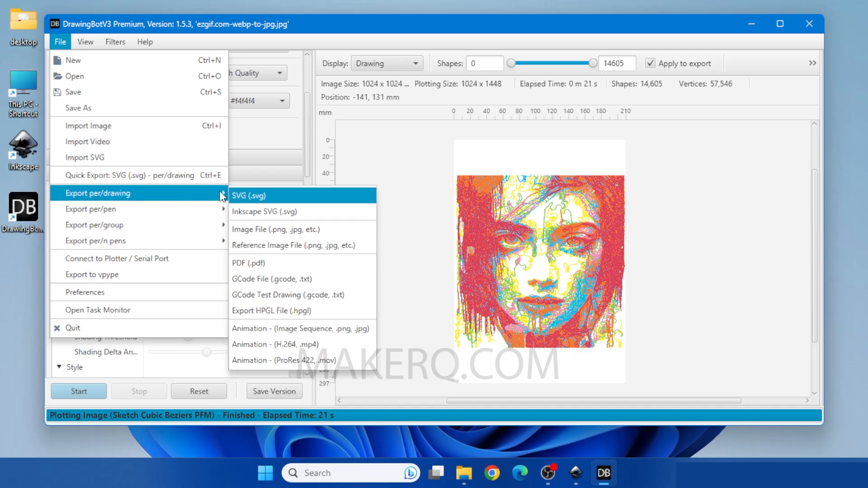
pyautogui.click(312, 211)
pyautogui.click(325, 283)
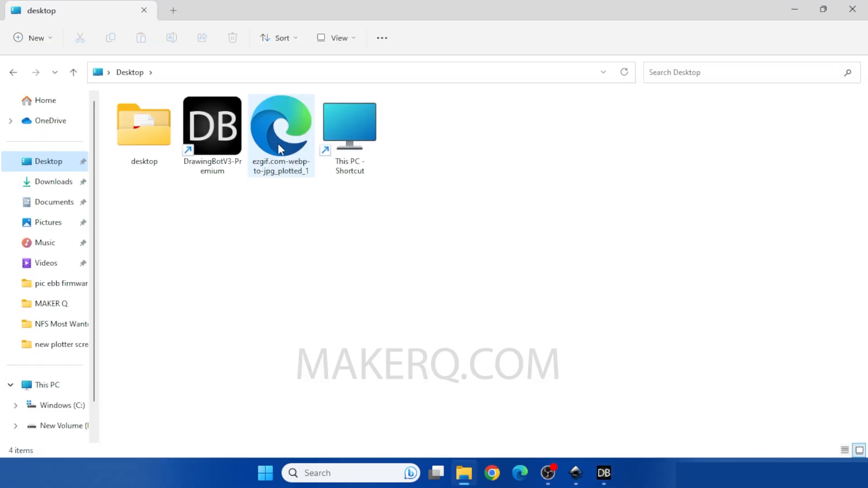
# Step: Import ezgif.com-webp-to-jpg_plotted_1 from the Desktop into the Inkscape document as editable objects
pyautogui.click(279, 130)
pyautogui.moveTo(465, 207); pyautogui.dragTo(585, 477)
pyautogui.moveTo(323, 241); pyautogui.dragTo(318, 239)
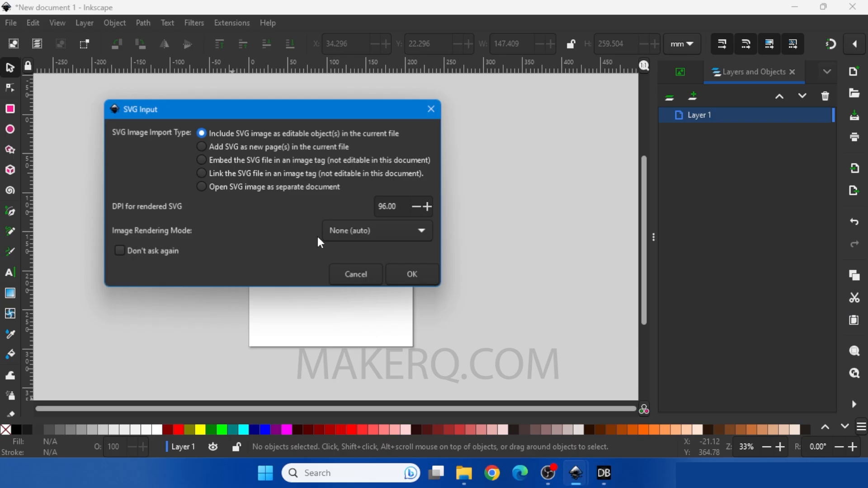
pyautogui.click(411, 274)
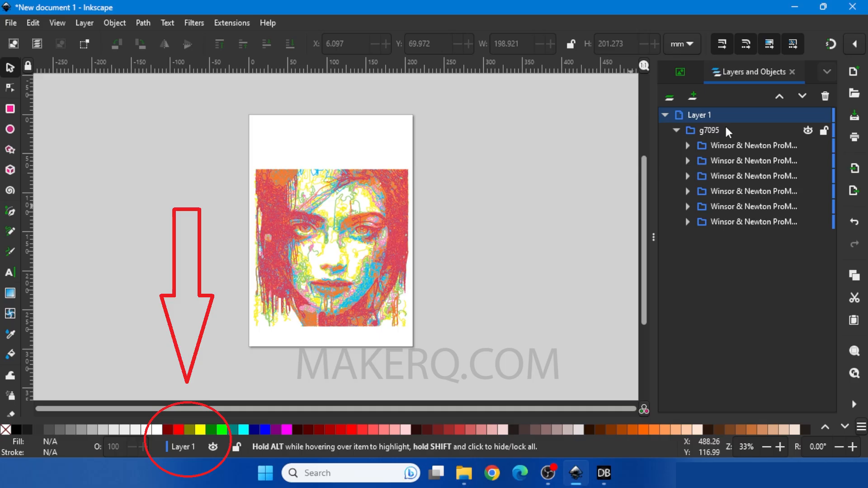
# Step: Hide the first five Winsor & Newton pen groups so only the yellow one stays visible
pyautogui.click(807, 146)
pyautogui.click(807, 146)
pyautogui.click(807, 146)
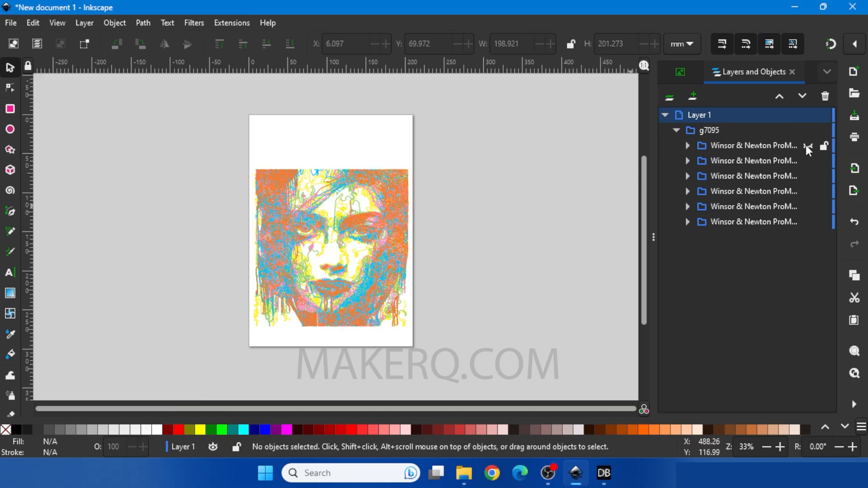
pyautogui.click(807, 146)
pyautogui.click(807, 146)
pyautogui.click(807, 161)
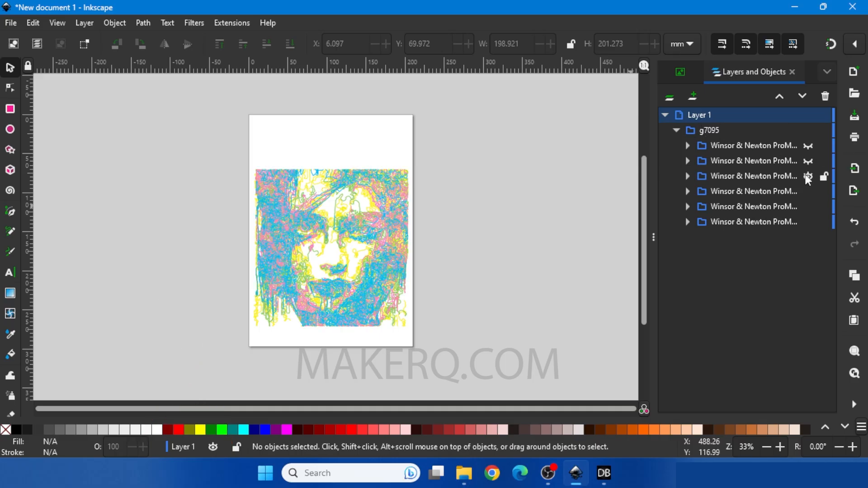
pyautogui.click(807, 175)
pyautogui.click(808, 191)
pyautogui.click(807, 207)
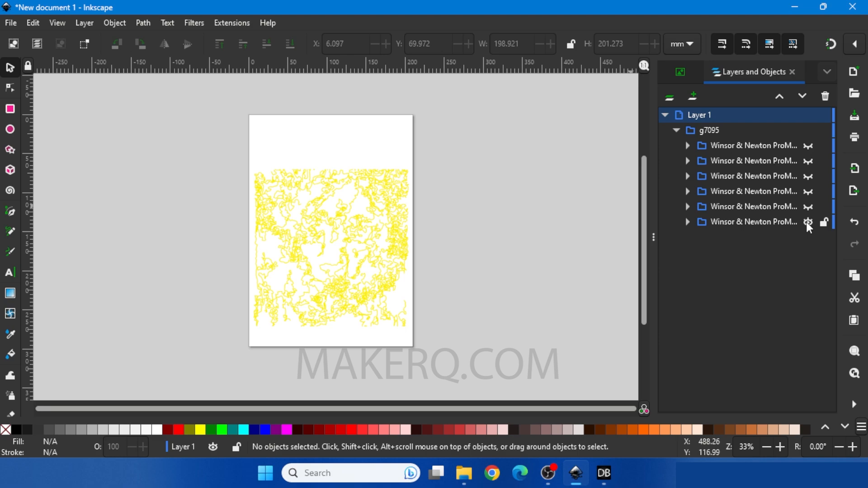
pyautogui.click(806, 221)
pyautogui.click(807, 221)
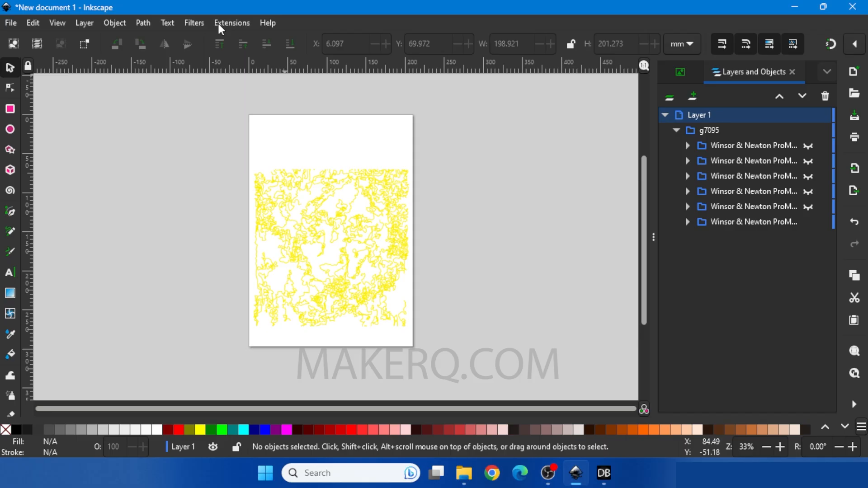
# Step: Plot the yellow pen group with AxiDraw Control
pyautogui.click(218, 22)
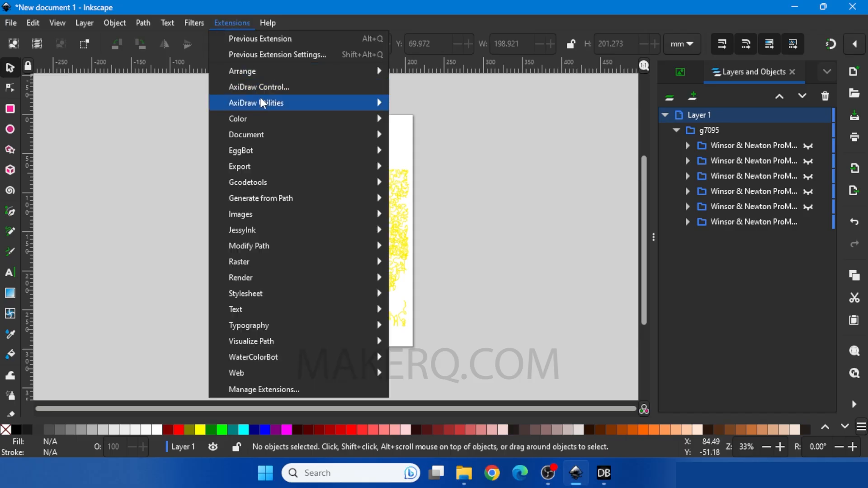
pyautogui.click(256, 85)
pyautogui.click(299, 297)
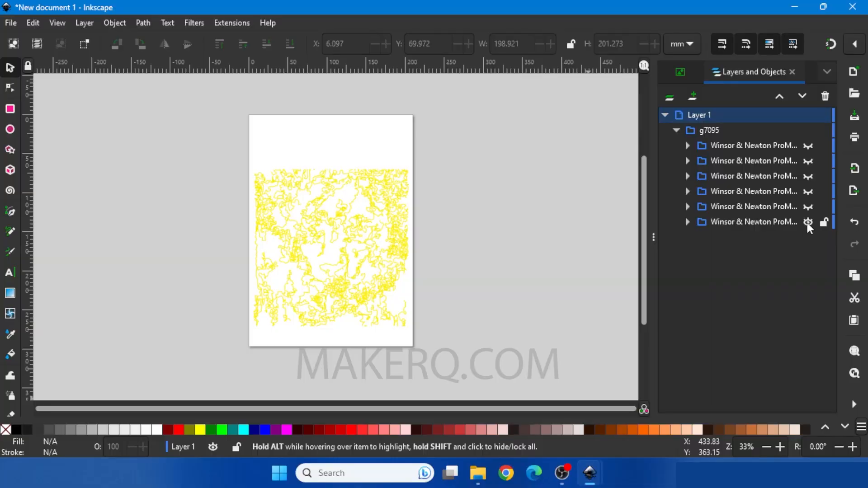
# Step: Show only the green pen group instead of the yellow one and plot a single copy with AxiDraw Control
pyautogui.click(806, 221)
pyautogui.click(807, 207)
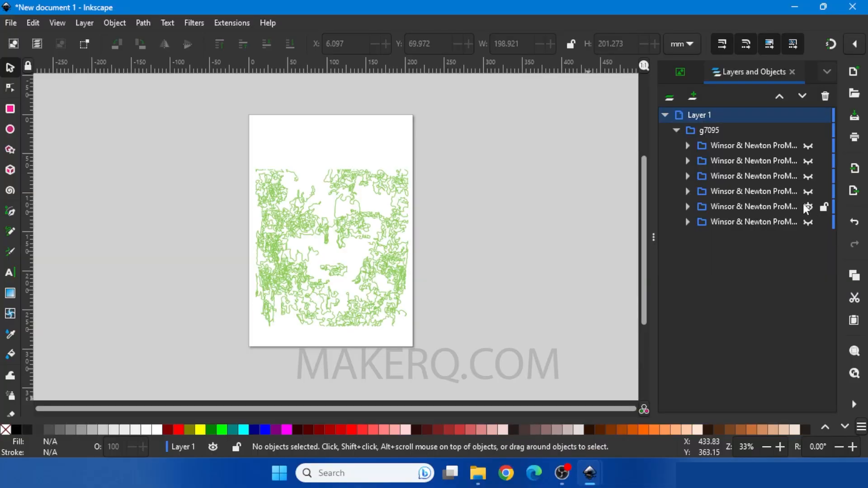
pyautogui.click(241, 23)
pyautogui.click(246, 54)
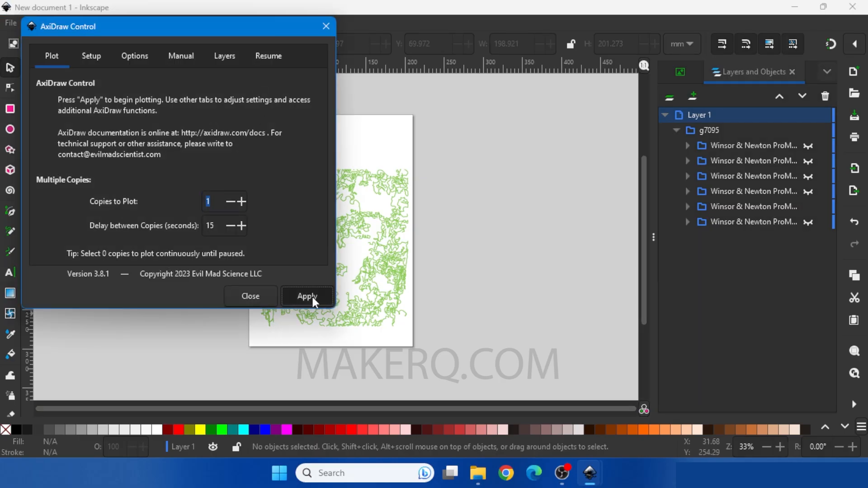
pyautogui.click(312, 297)
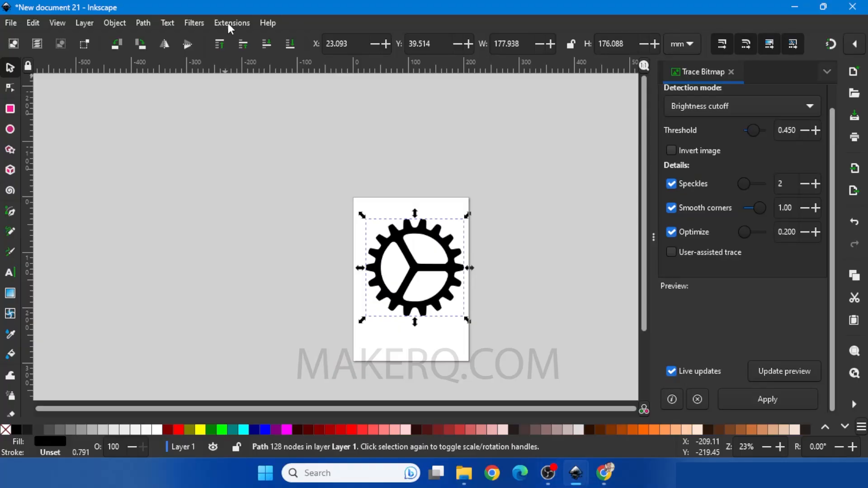
# Step: In AxiDraw Control, set the drawing and pen-up movement speeds to 100% and the acceleration to Maximum
pyautogui.click(226, 23)
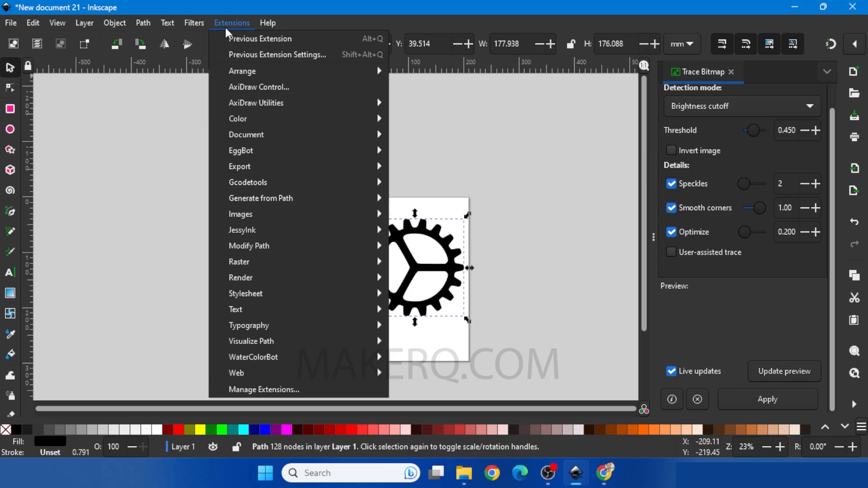
pyautogui.click(253, 88)
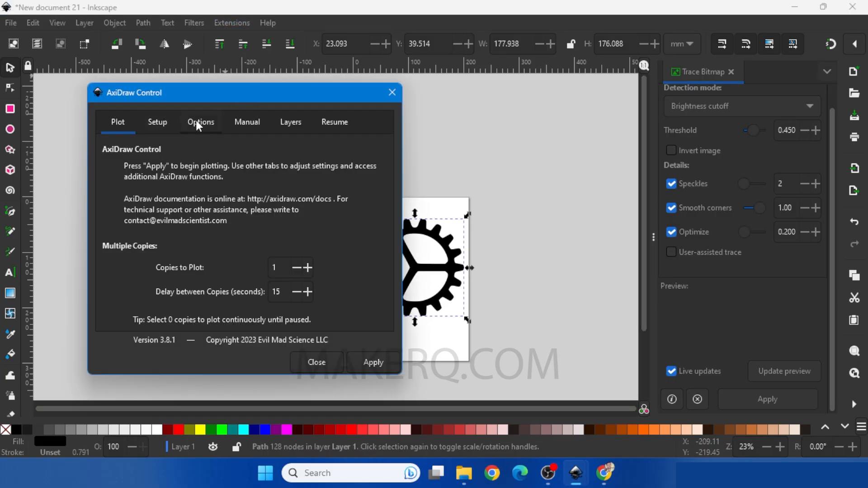
pyautogui.click(196, 121)
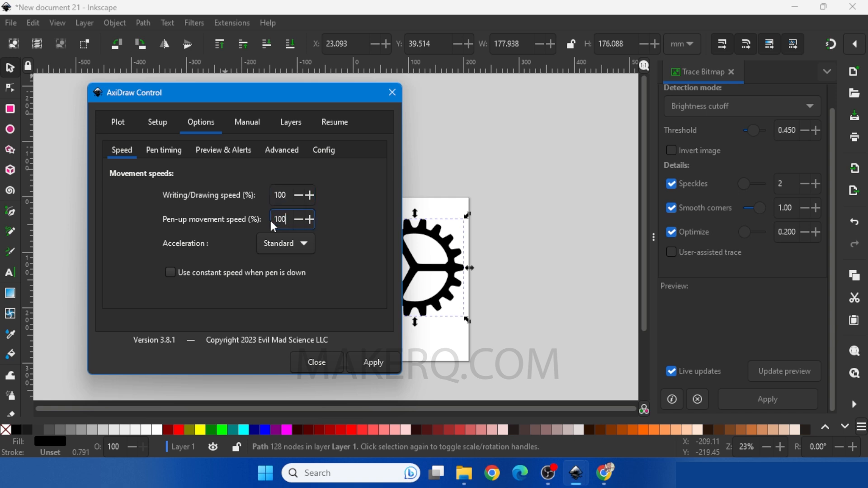
pyautogui.click(299, 244)
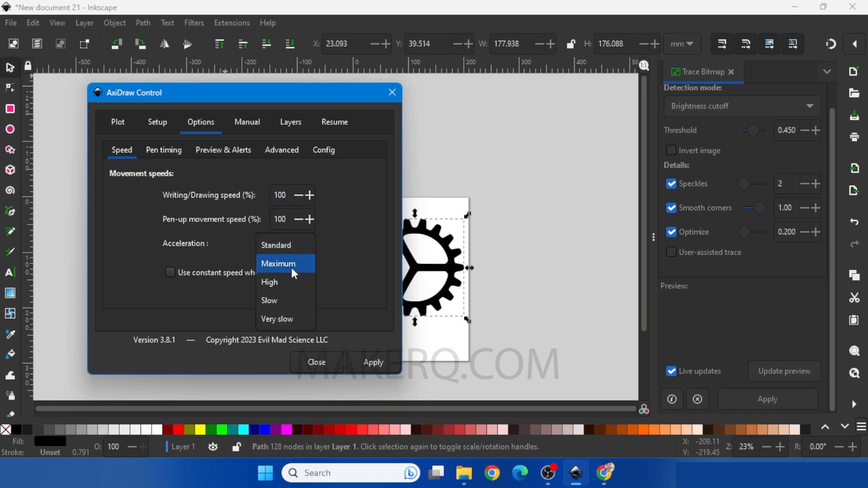
# Step: Set the pen raising and pen lowering speeds to Maximum in the pen timing options
pyautogui.click(166, 150)
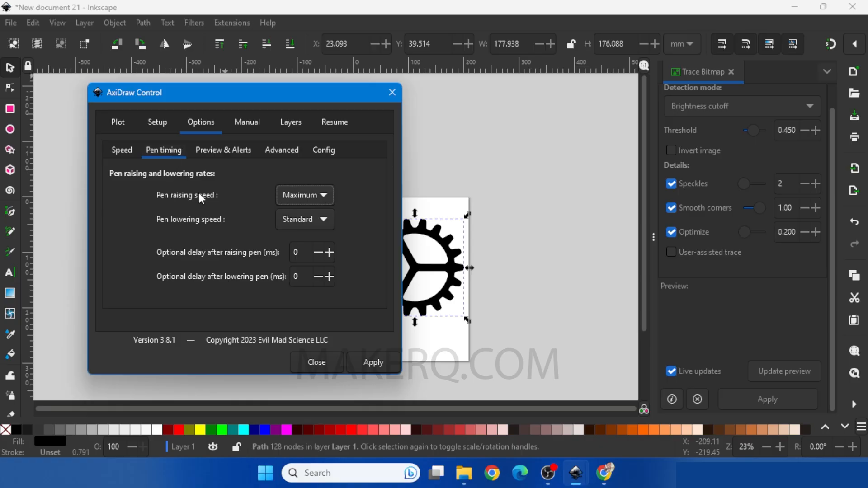
pyautogui.click(322, 220)
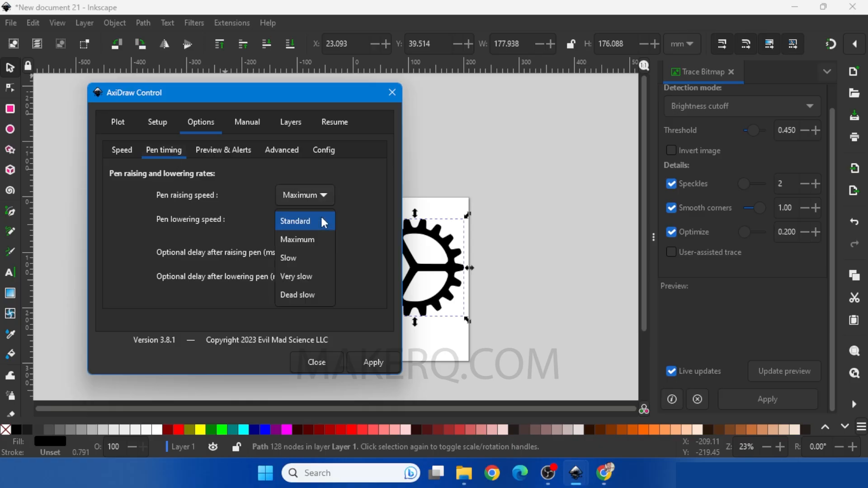
pyautogui.click(316, 246)
# Step: Enable elapsed-time reporting and set the plot optimization to "Full; Also allow path reversal" in the advanced options
pyautogui.click(267, 149)
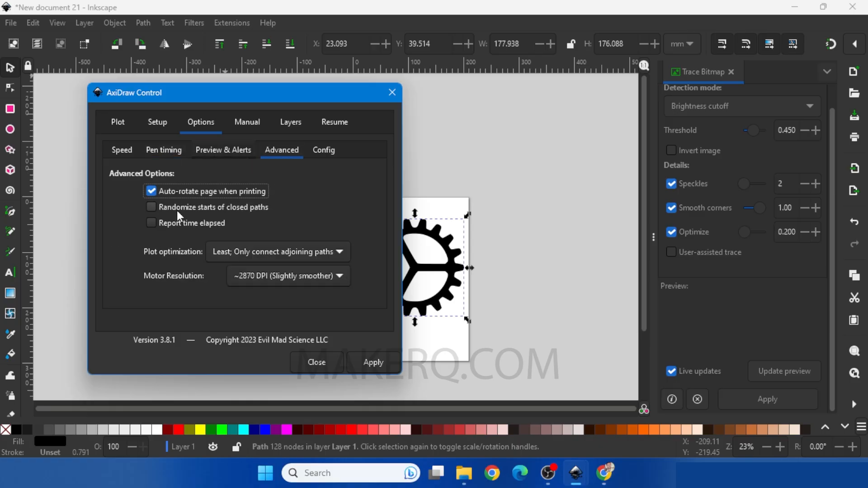
pyautogui.click(151, 223)
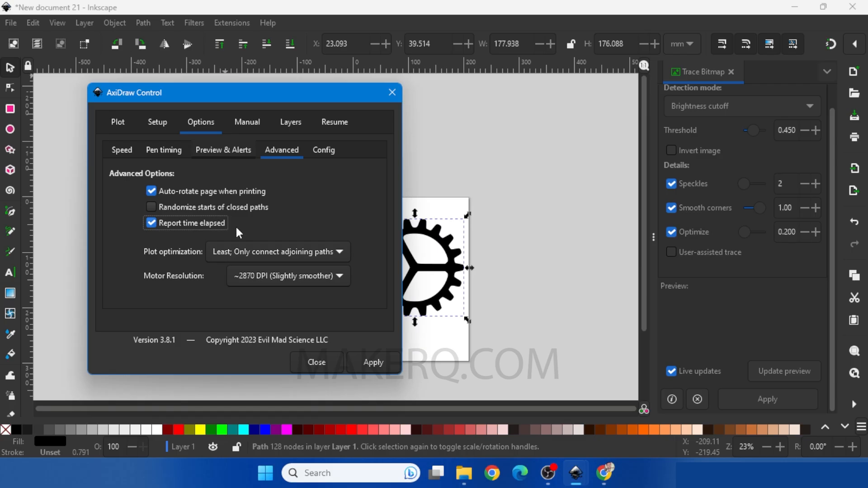
pyautogui.click(262, 251)
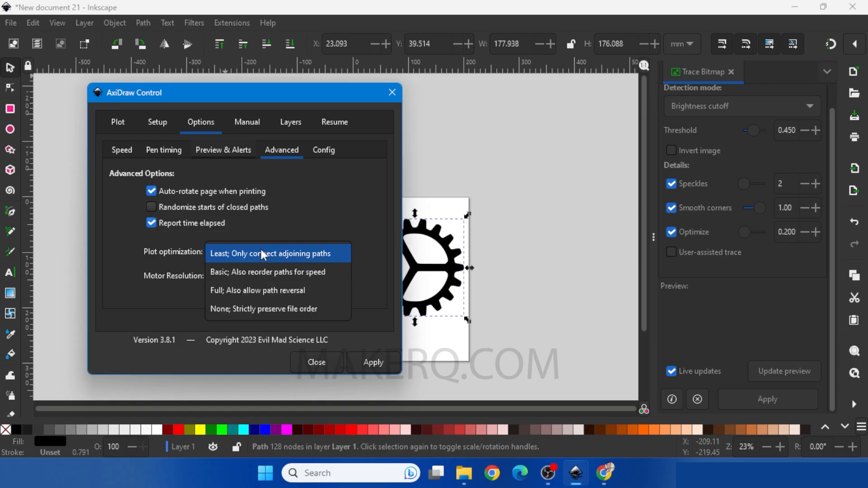
pyautogui.click(264, 291)
# Step: Plot one copy of the traced gear with AxiDraw Control
pyautogui.click(119, 131)
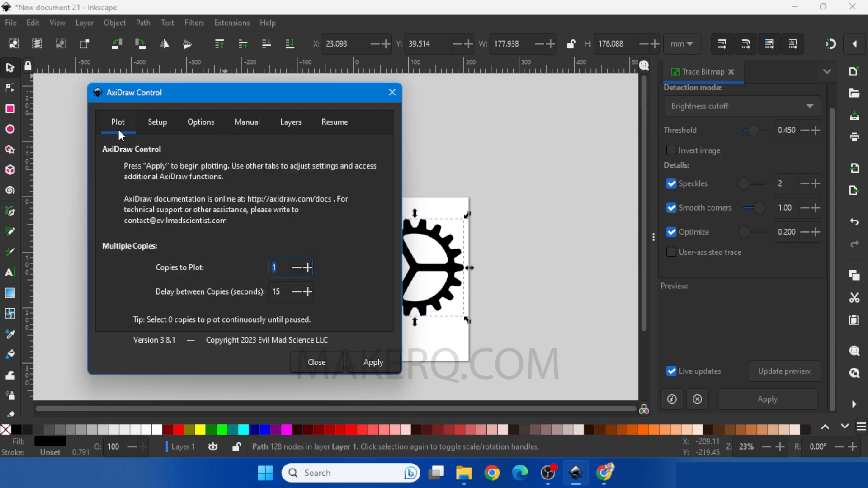
pyautogui.click(372, 364)
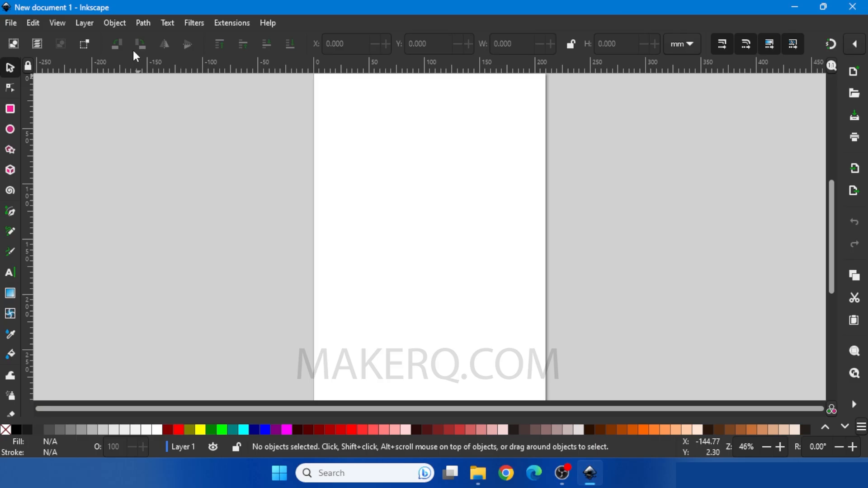
# Step: Reset the user preferences in the System section of Preferences and close the Preferences window
pyautogui.click(33, 27)
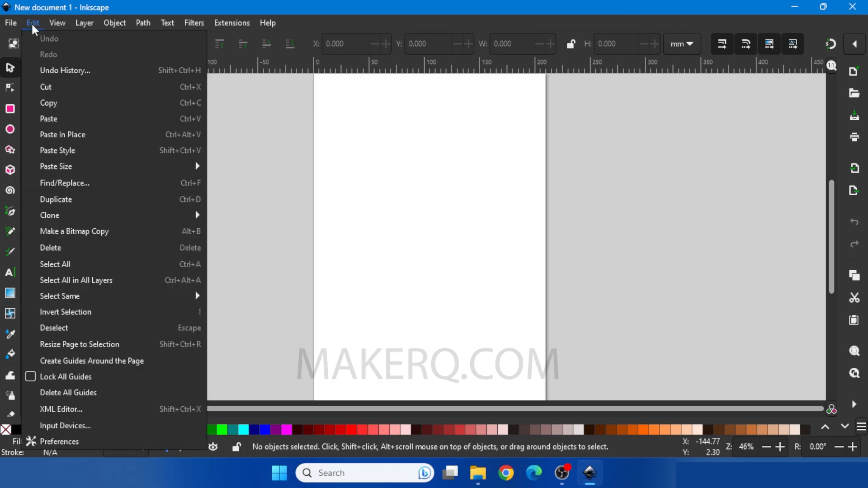
pyautogui.click(51, 443)
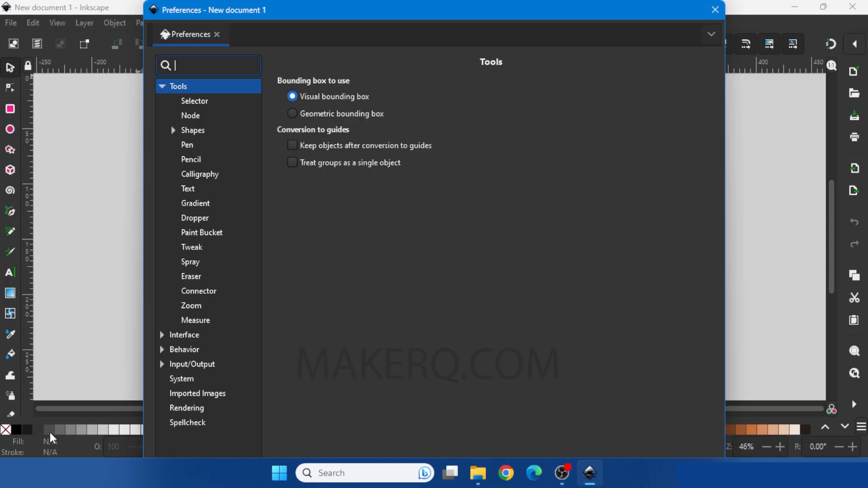
pyautogui.click(176, 379)
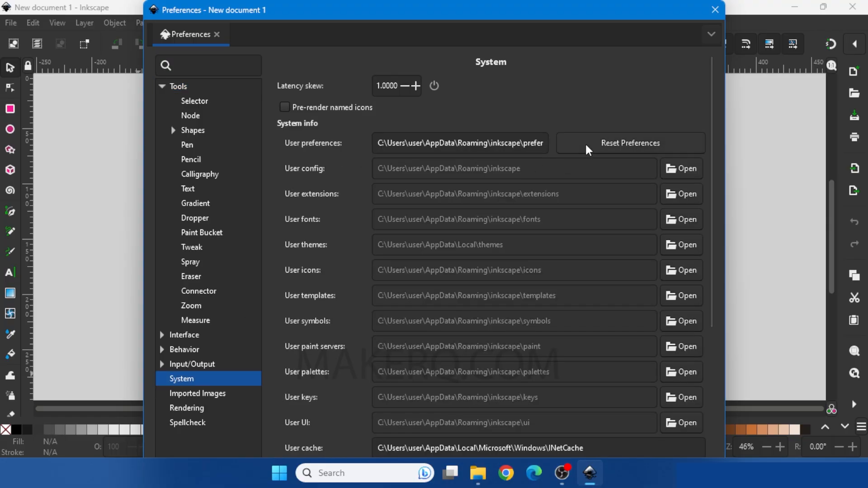
pyautogui.click(715, 9)
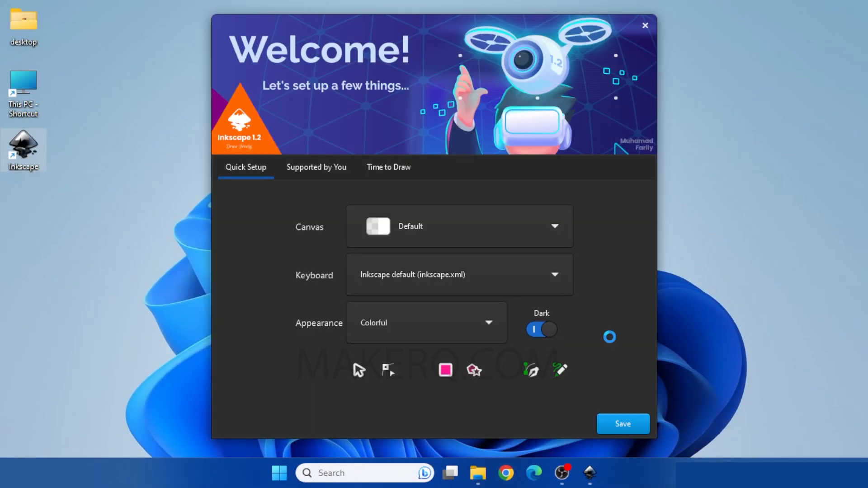